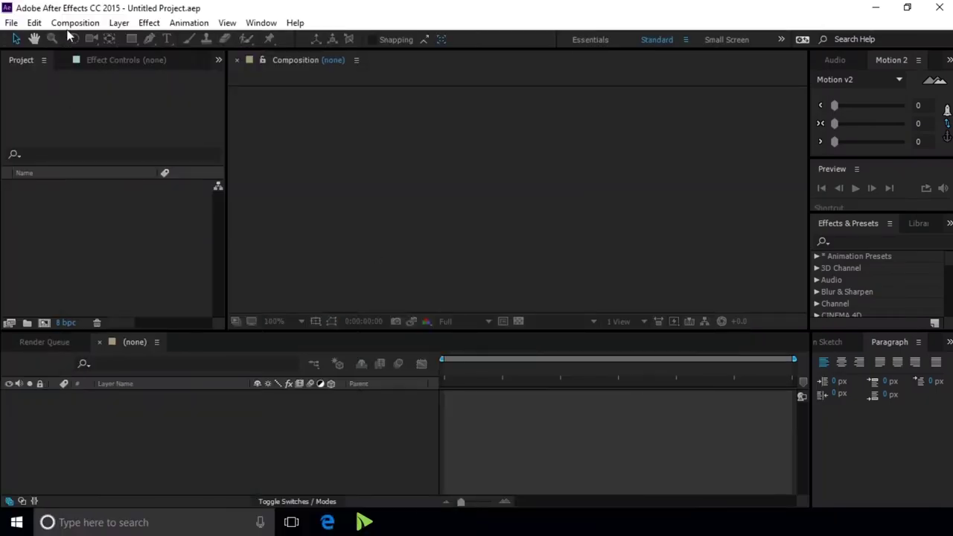
- Create a 3-second 1920×1080, 30 fps composition named MAIN
click(74, 22)
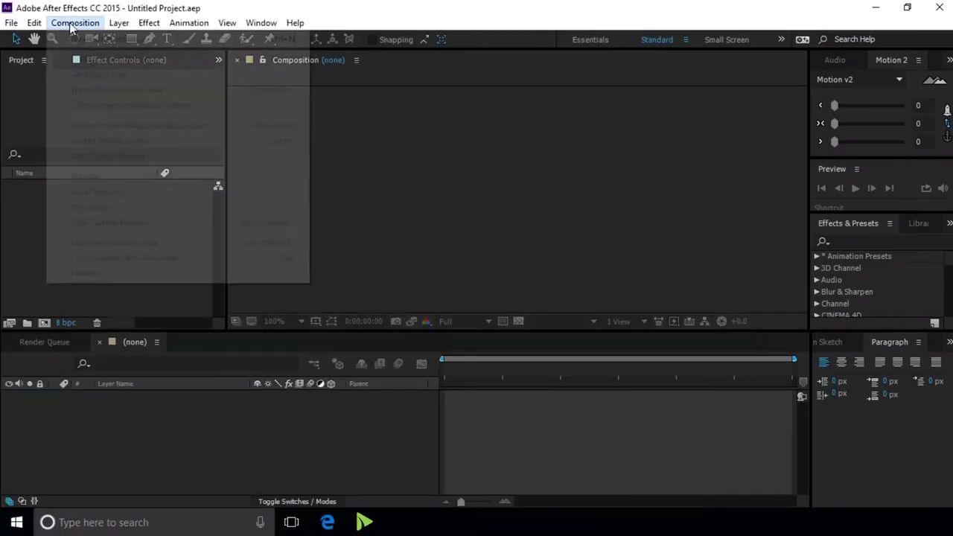
click(86, 38)
text(MAIN)
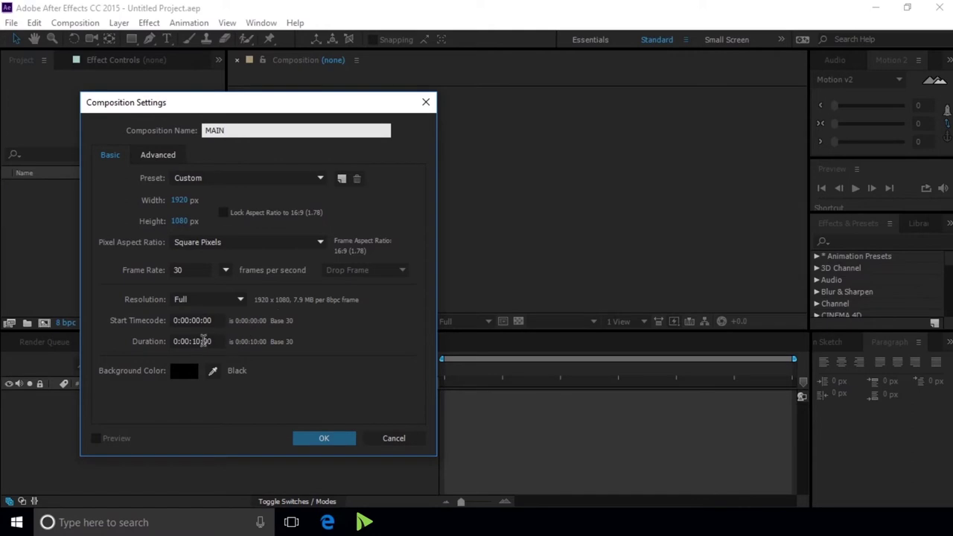
click(196, 341)
text(3)
key(Return)
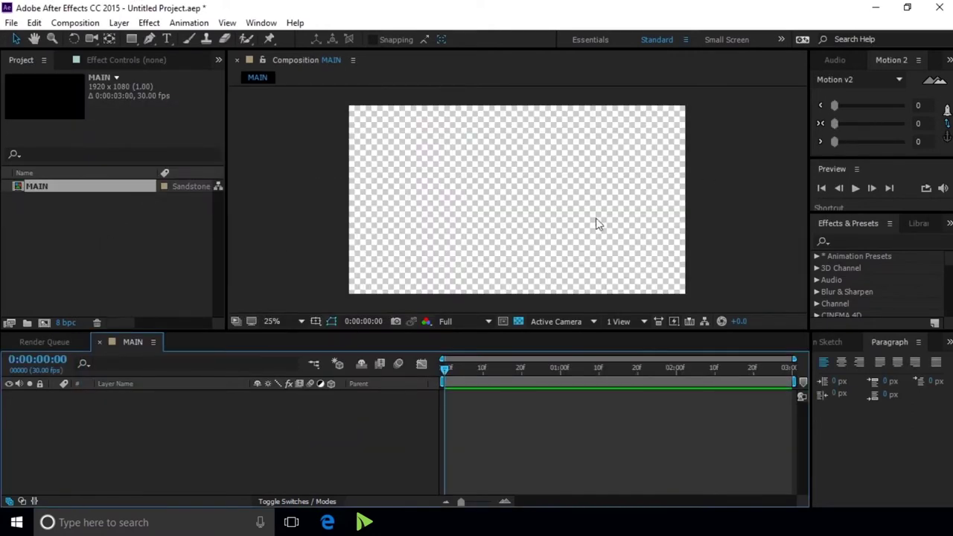
double_click(85, 235)
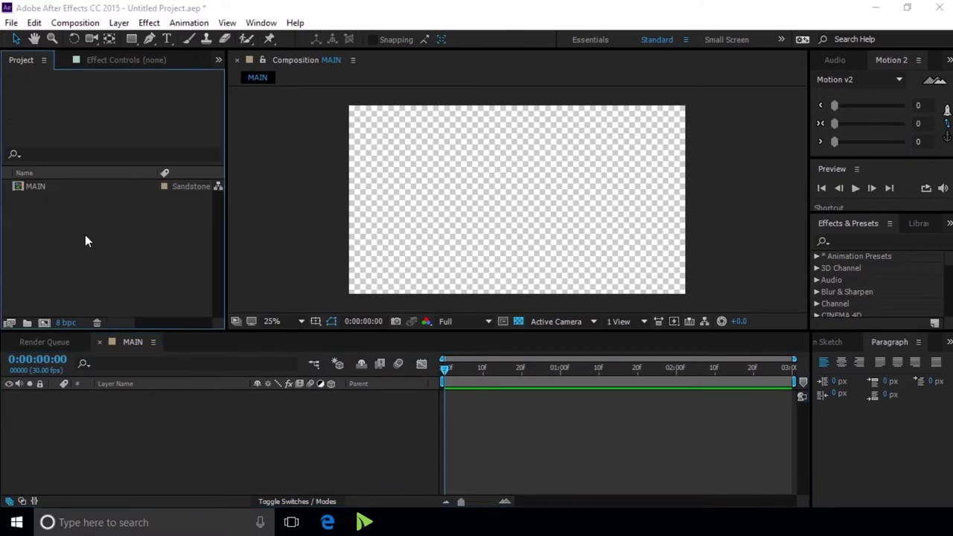
- Import Tick-Tack.ai as a composition, place it in MAIN, and open the Tick-Tack comp
click(166, 133)
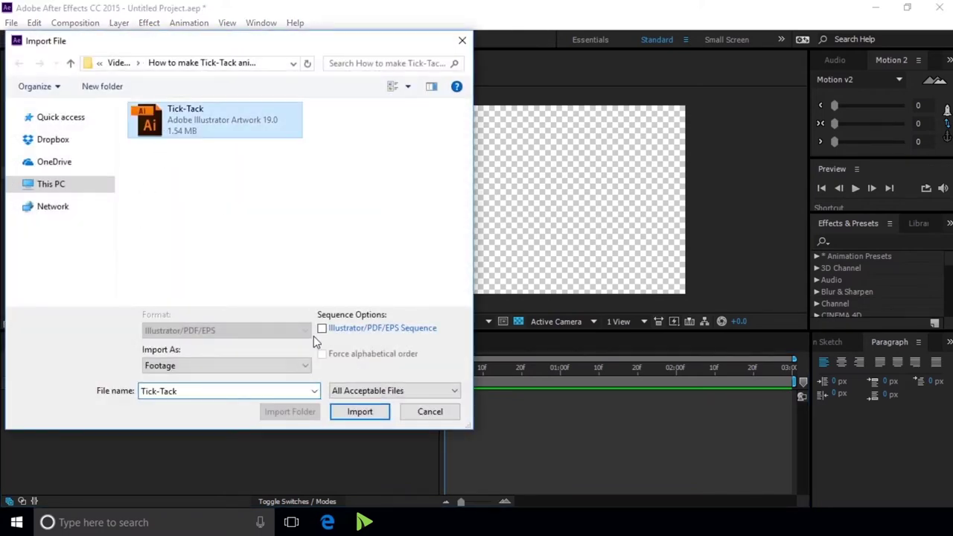
click(347, 412)
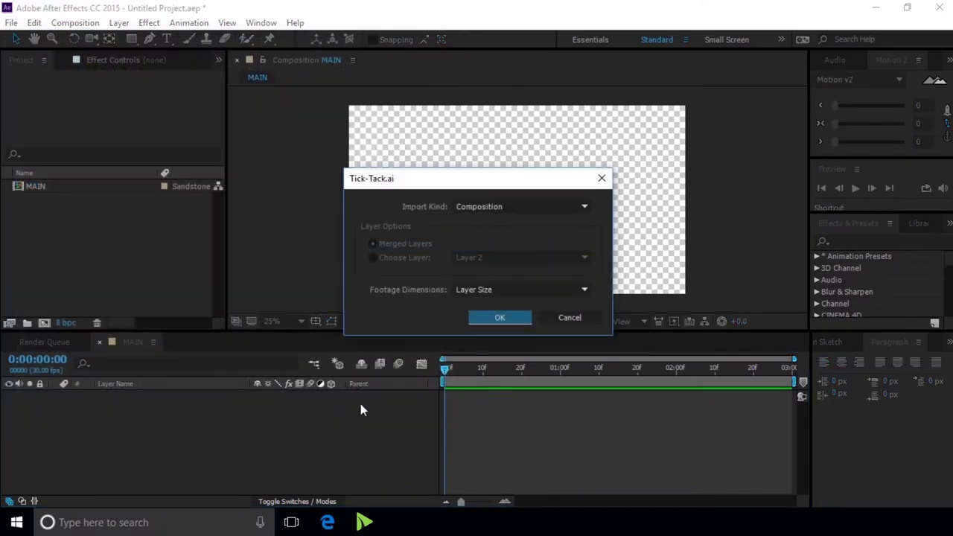
click(497, 319)
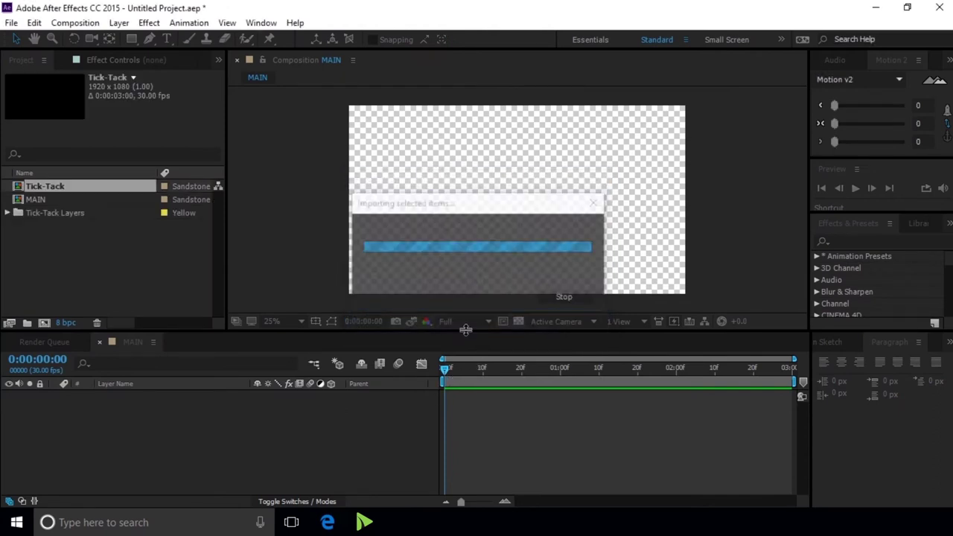
drag(51, 197, 164, 423)
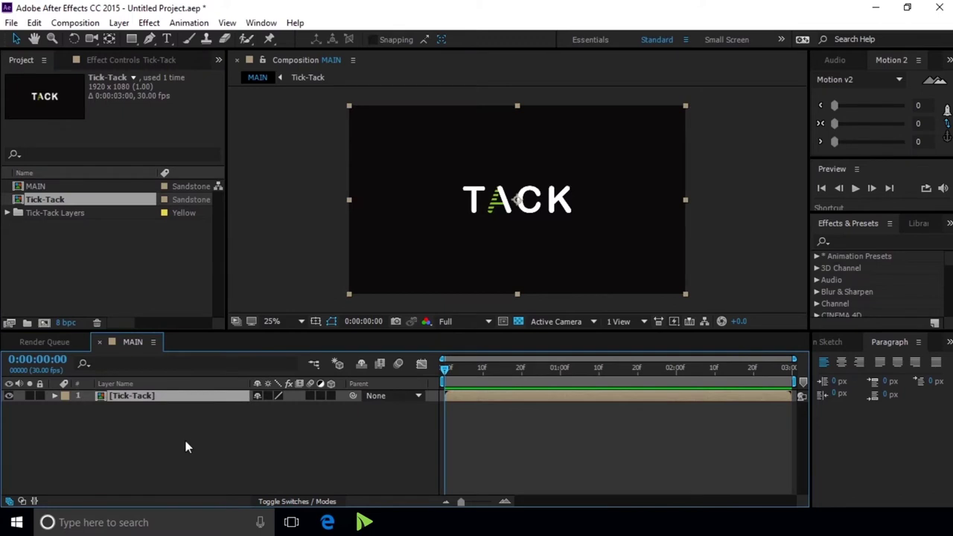
double_click(140, 398)
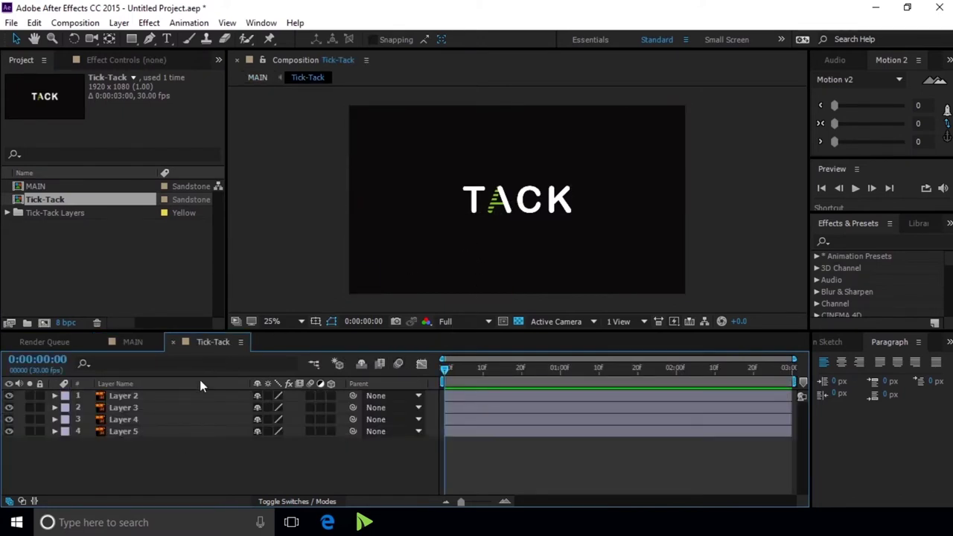
- Inspect the Tick-Tack layers and select Layer 2, the A's white diagonal stroke
click(164, 399)
click(166, 409)
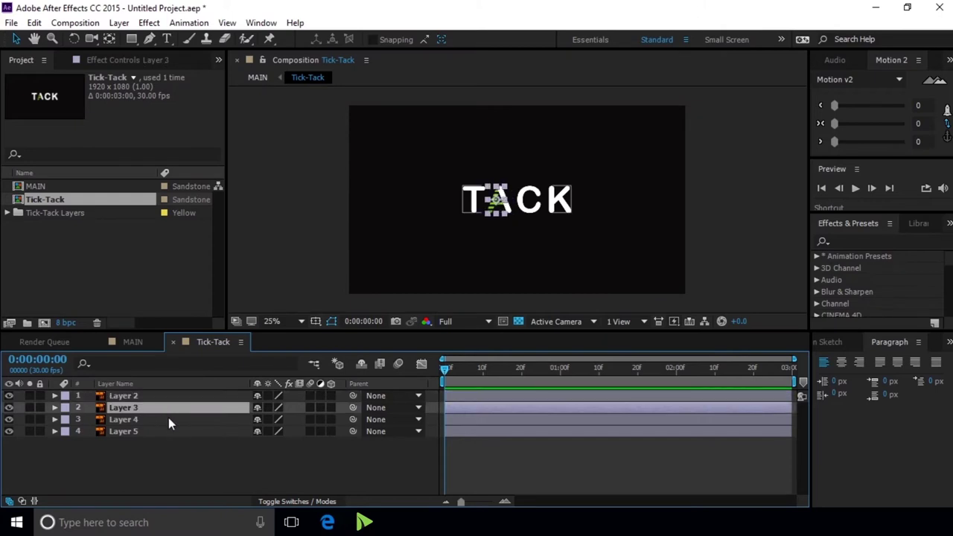
click(168, 419)
click(173, 430)
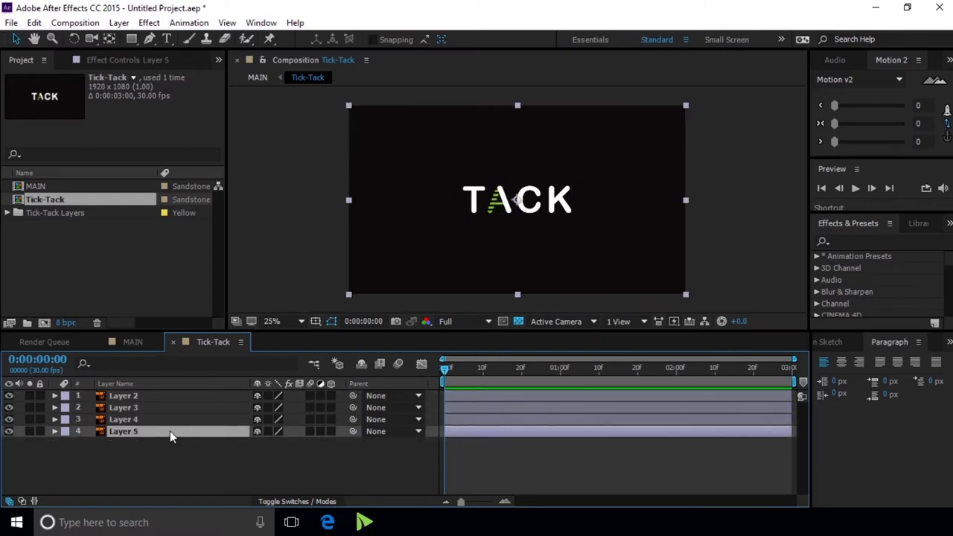
click(146, 397)
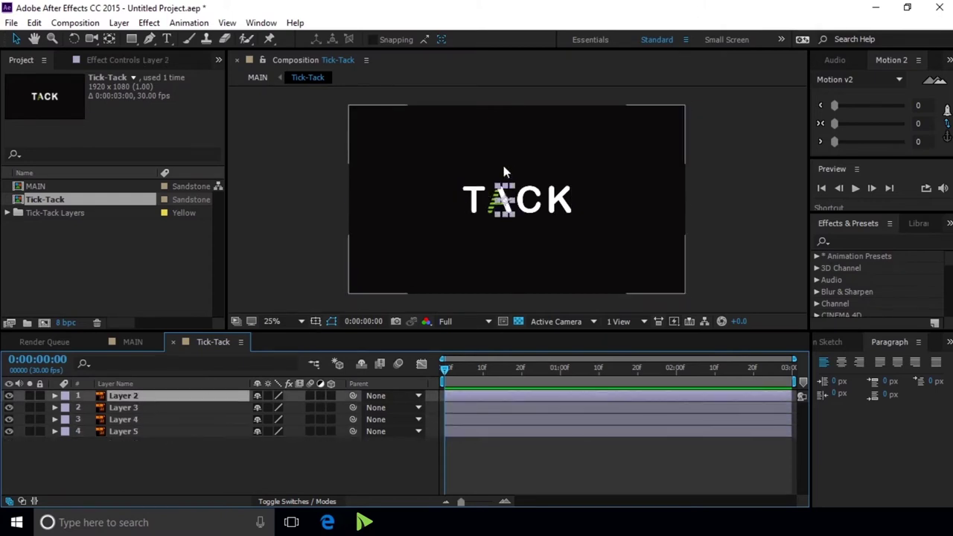
- Move Layer 2's anchor point to the top tip of the A with the Pan Behind tool
scroll(514, 186, up, 1)
scroll(520, 192, up, 2)
scroll(446, 155, up, 2)
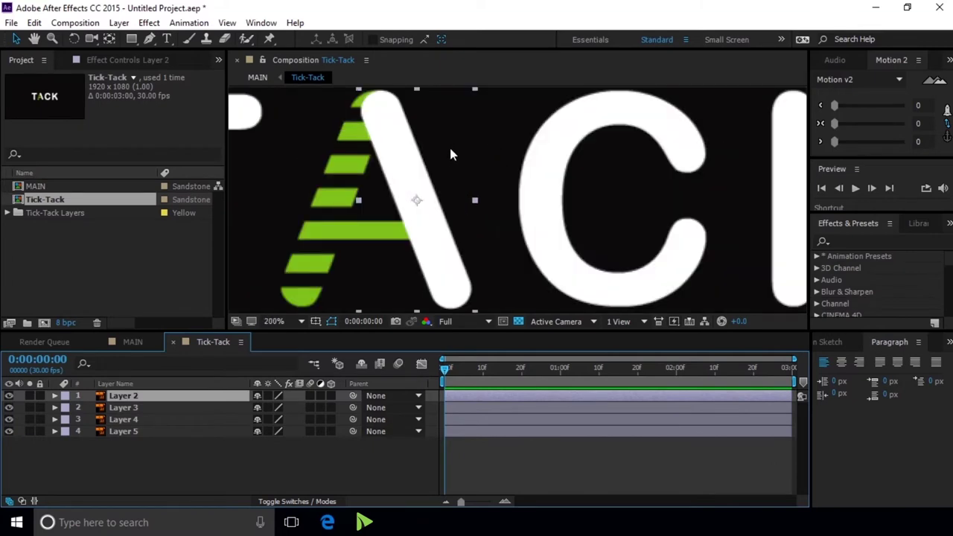
drag(450, 155, 496, 223)
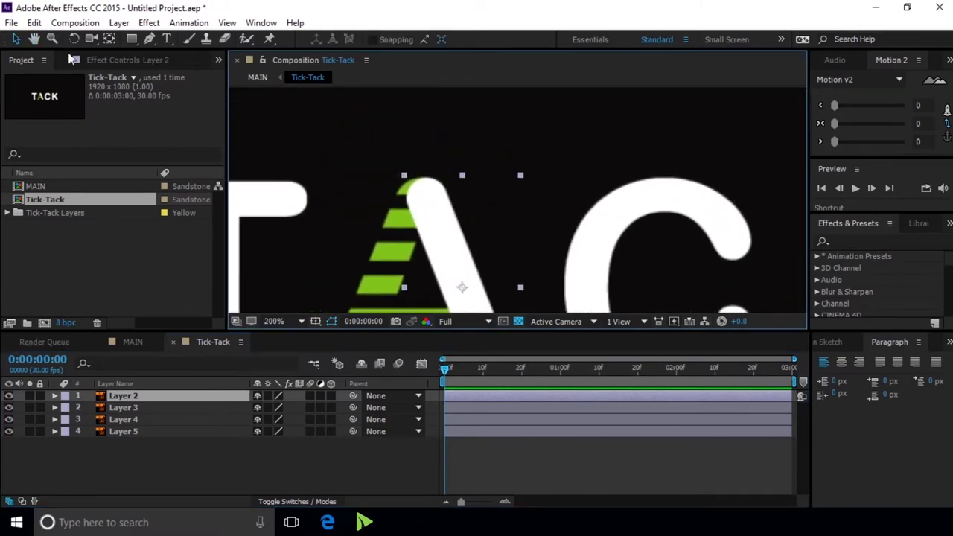
click(109, 38)
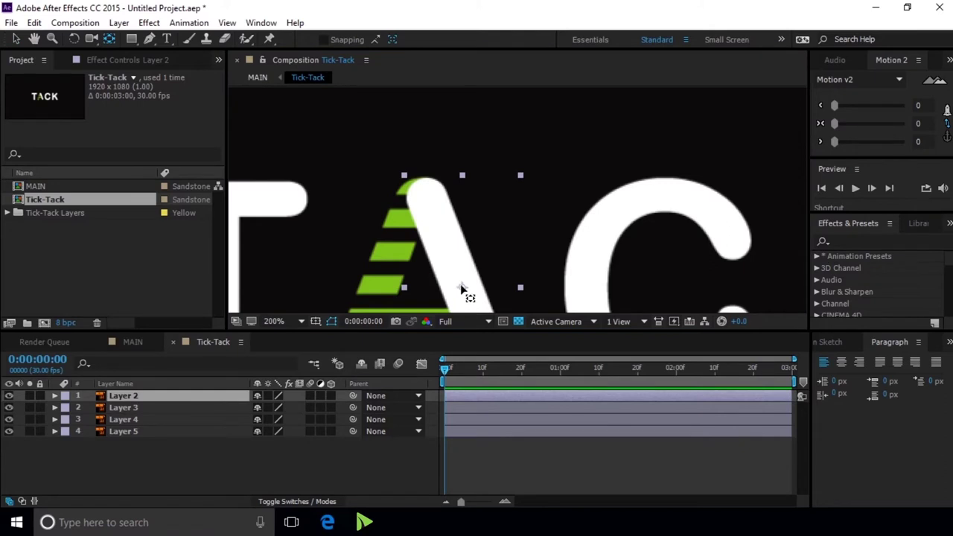
drag(460, 288, 420, 187)
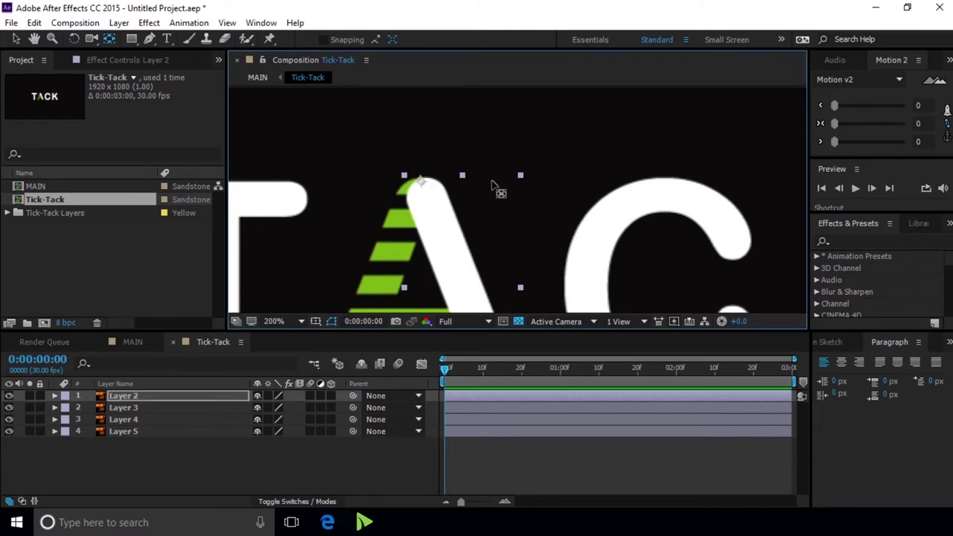
key(comma)
key(comma)
key(comma)
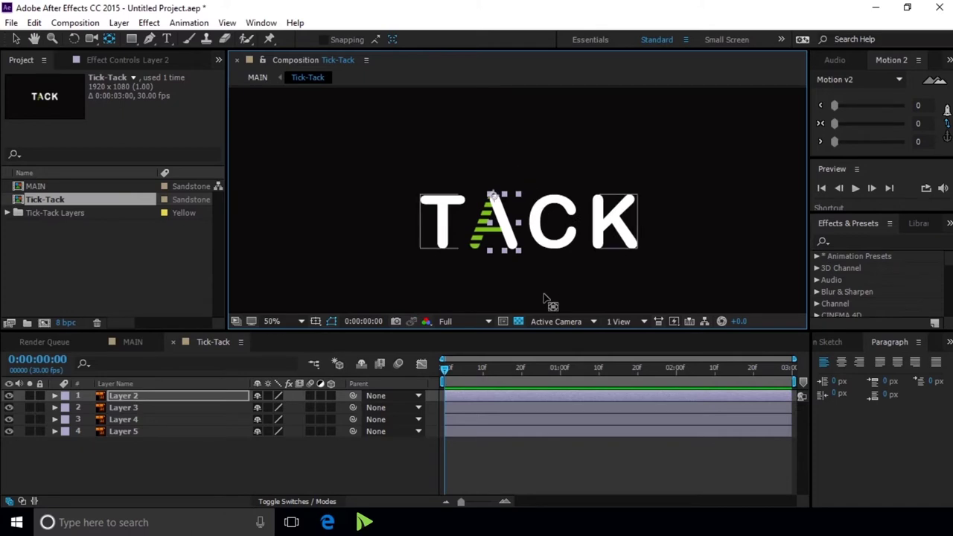
drag(445, 368, 687, 366)
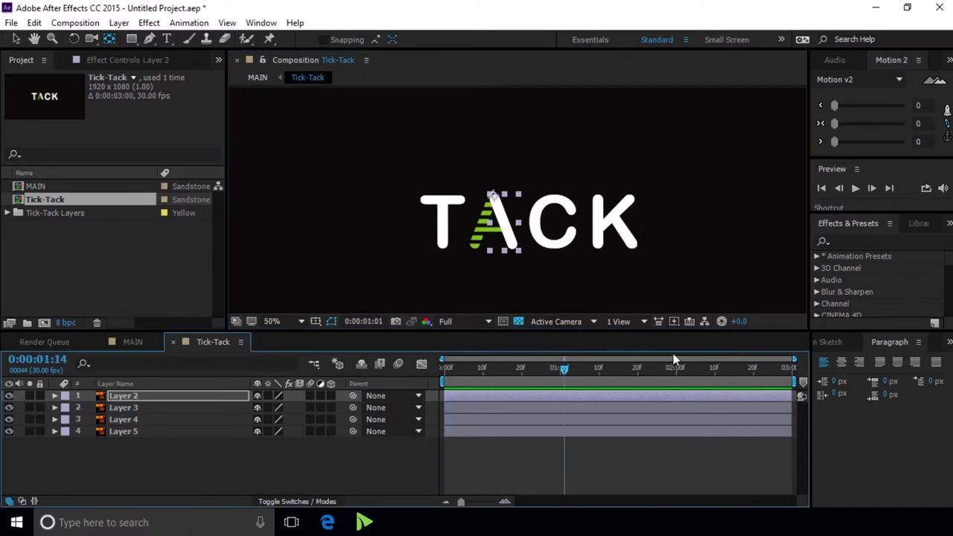
- Set the work area end to 0:00:02:00 and return the current time to 0:00:00:00
click(677, 364)
key(n)
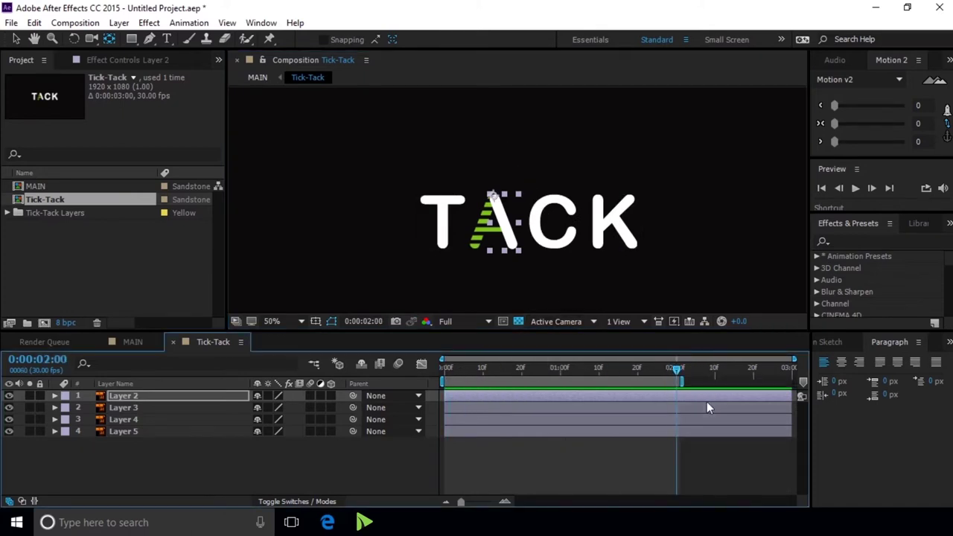
drag(461, 503, 491, 501)
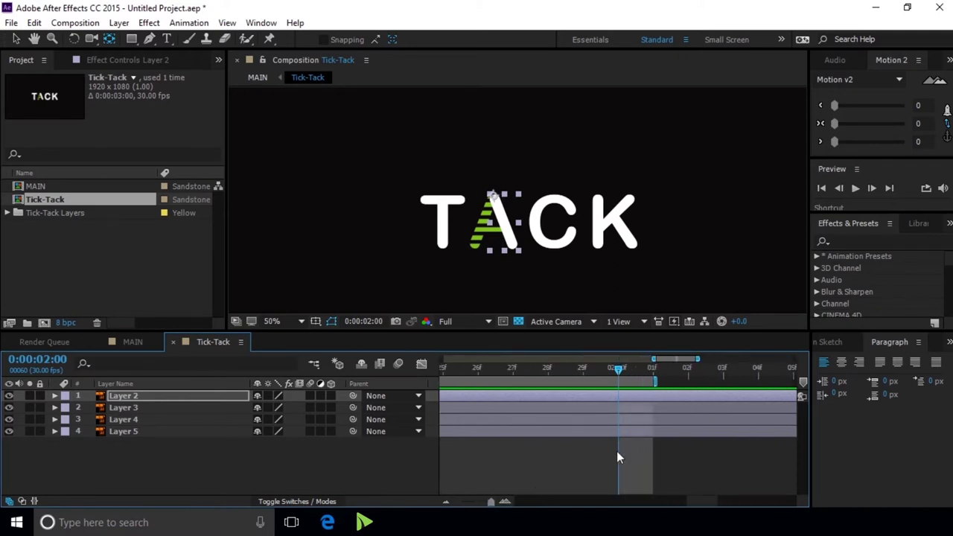
drag(638, 386, 626, 395)
drag(491, 501, 461, 501)
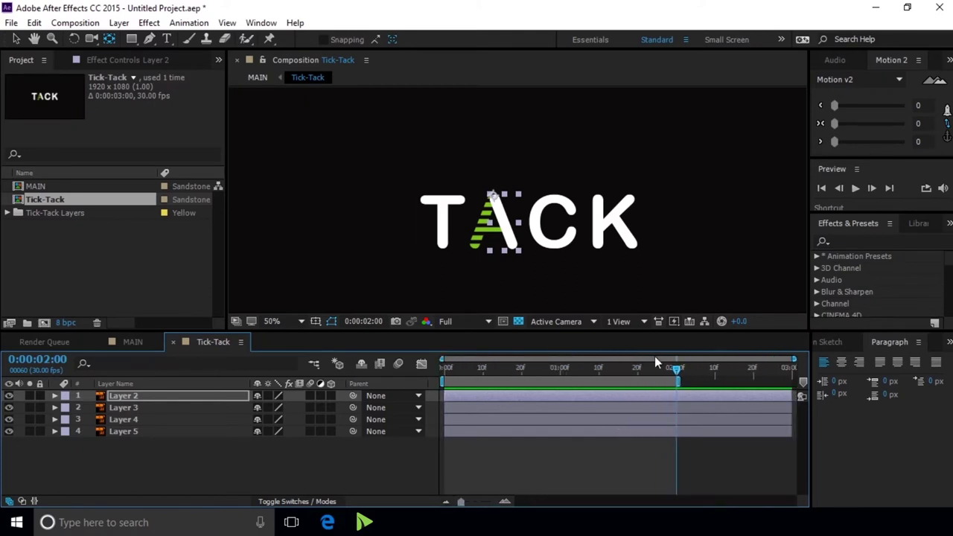
drag(560, 369, 445, 363)
- Keyframe Layer 2's Rotation at 0:00:00:00 with a value of -10°
key(r)
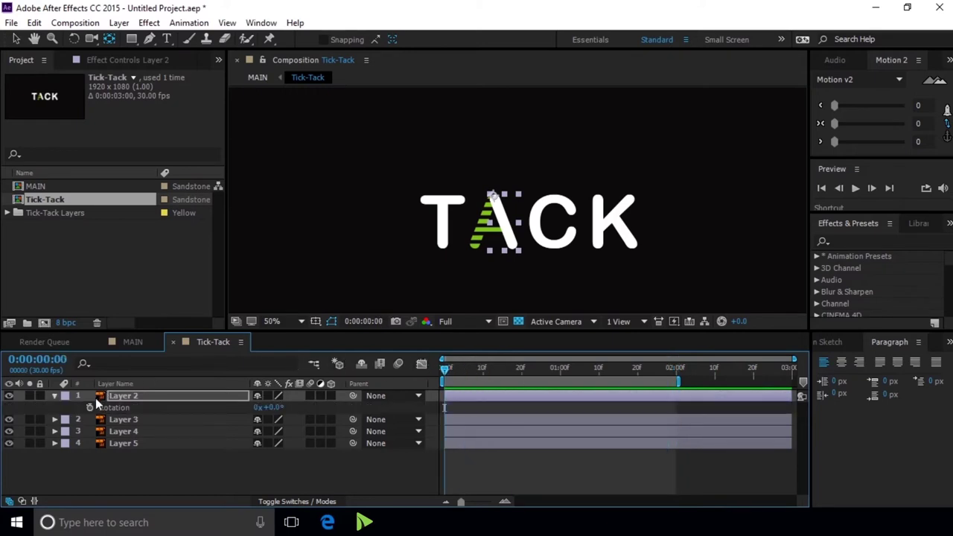
click(89, 407)
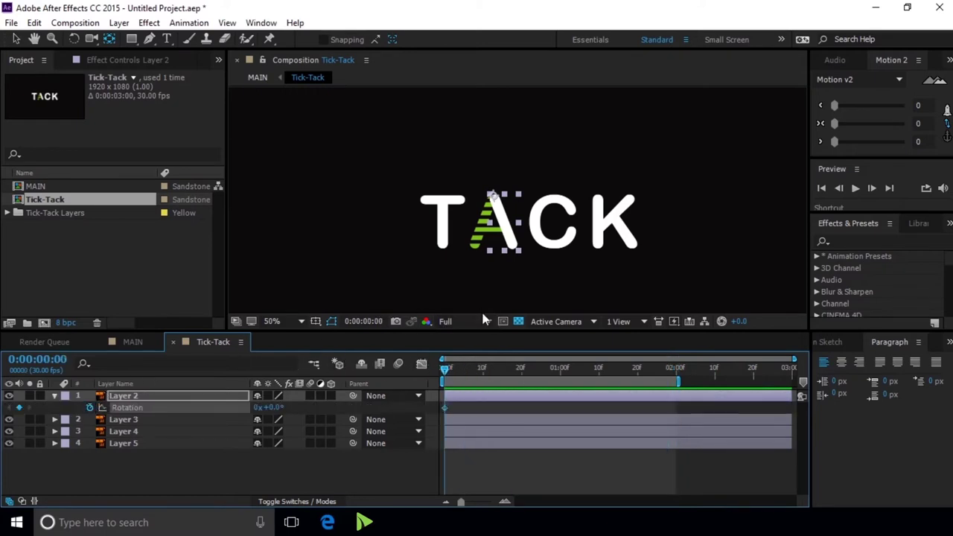
drag(275, 407, 264, 408)
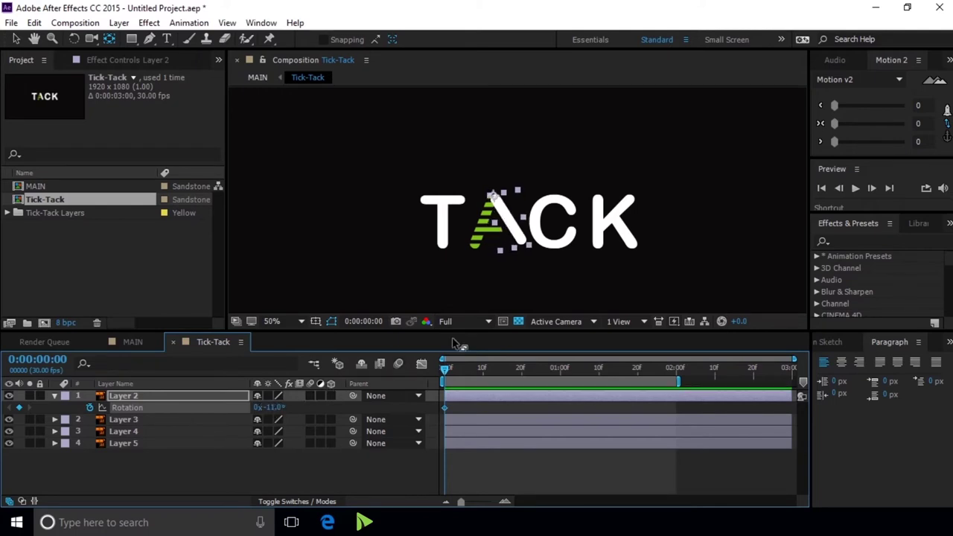
click(274, 408)
text(0)
key(Return)
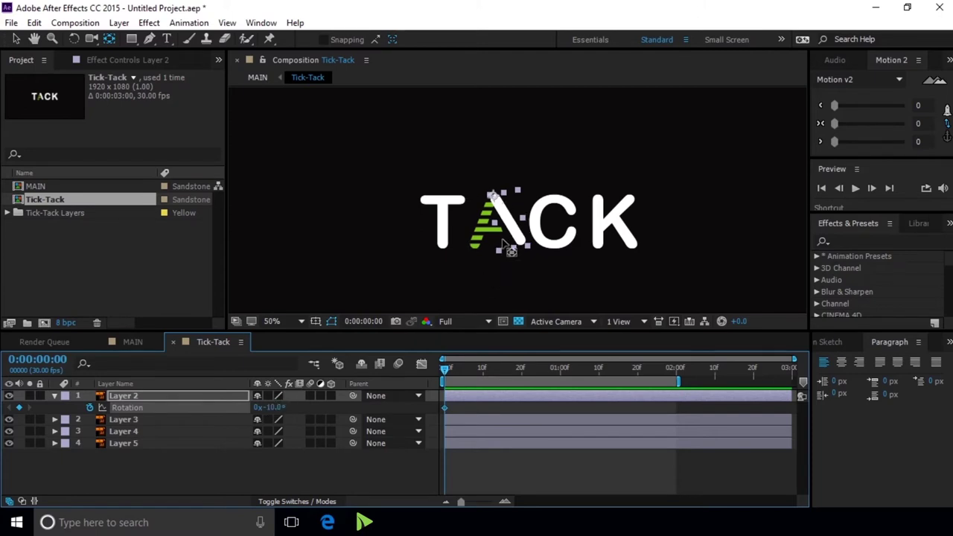
- Switch to the Selection tool, zoom in, and open the context menu for Layer 3
click(16, 40)
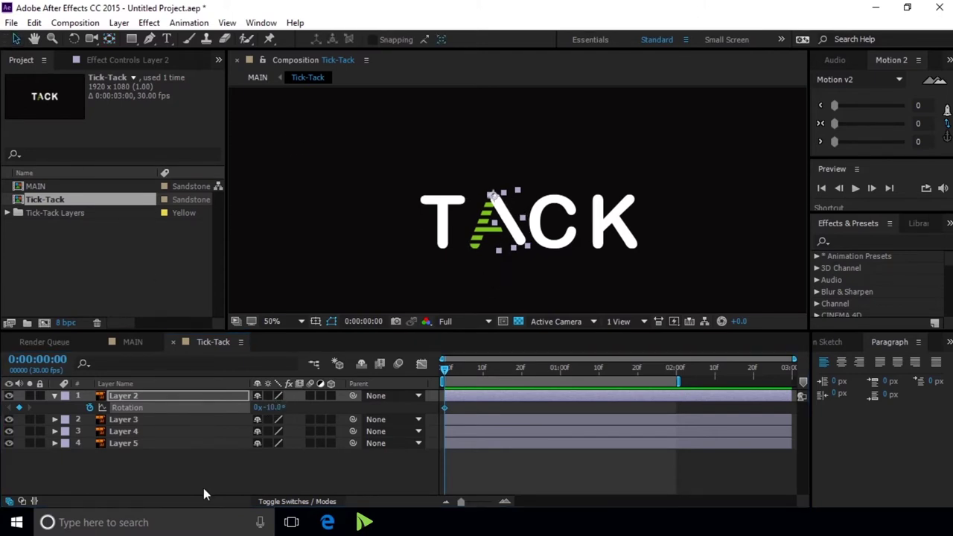
scroll(516, 202, up, 2)
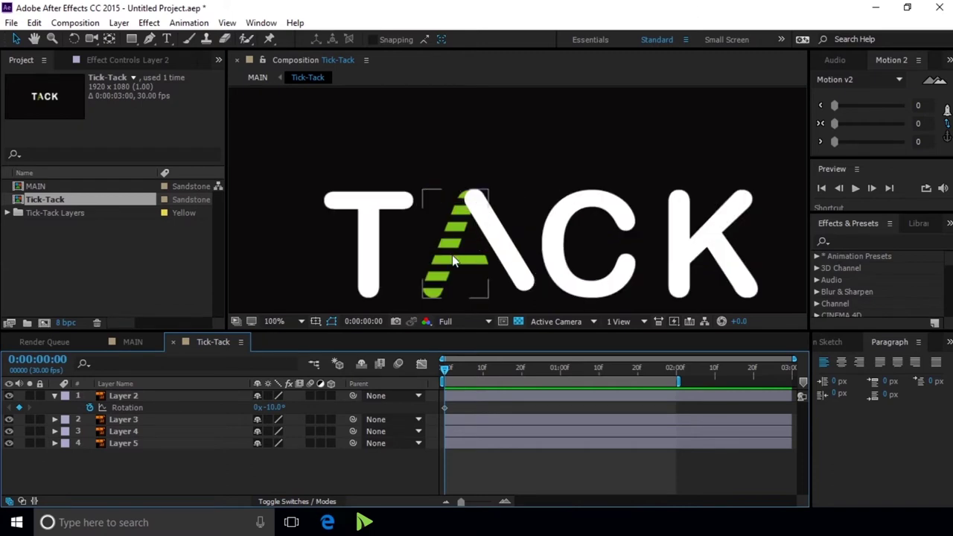
click(119, 422)
right_click(131, 420)
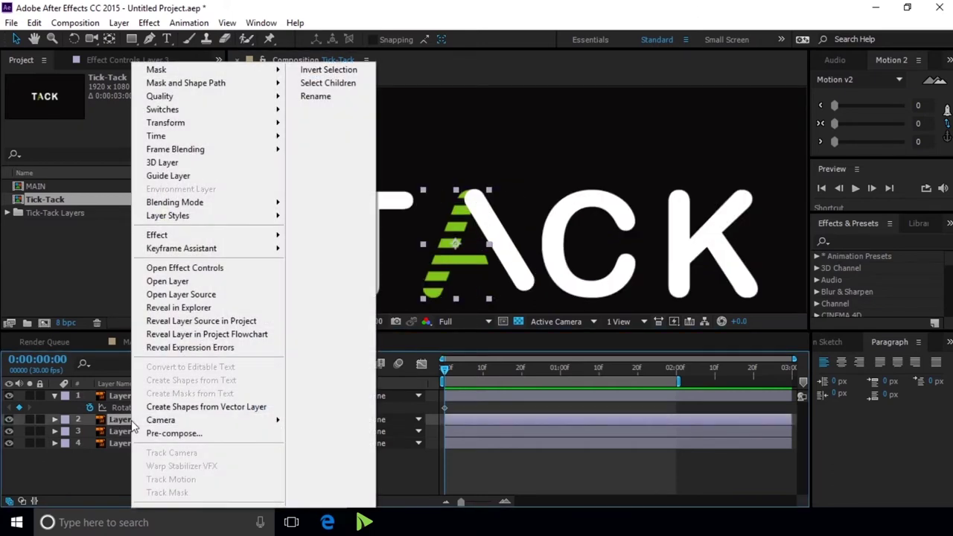
- Convert Layer 3 into a shape layer, stack it below Layer 2, and hide the original
click(189, 407)
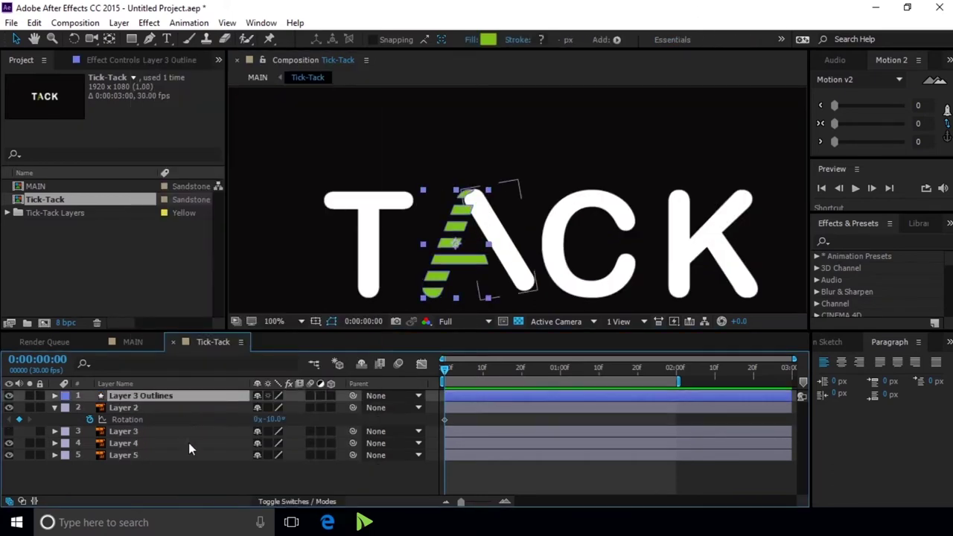
drag(143, 394, 148, 424)
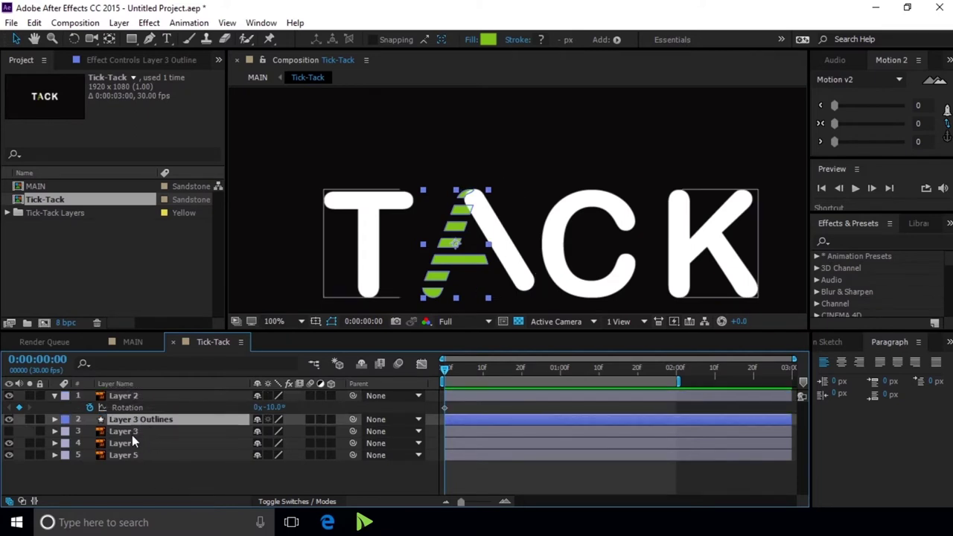
click(134, 433)
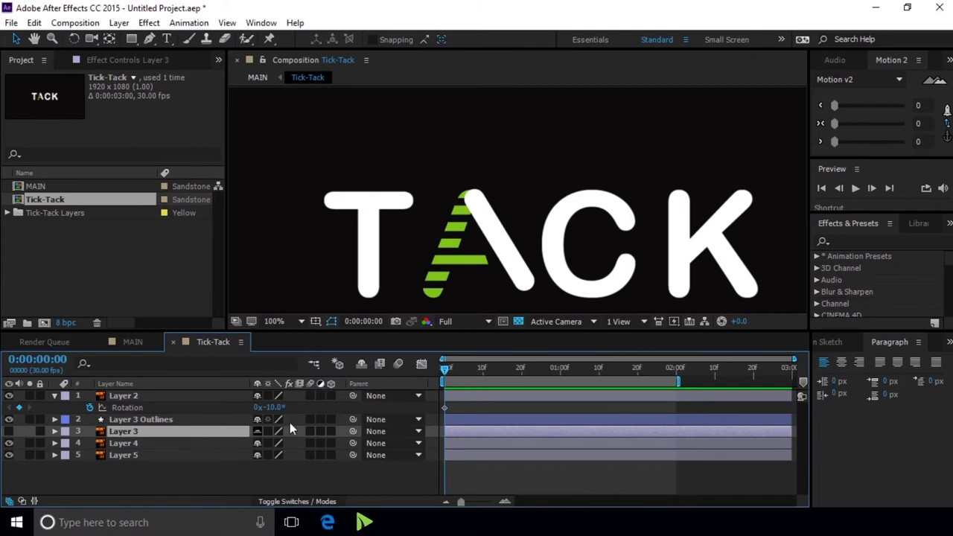
click(360, 365)
- Expand the Contents of Layer 3 Outlines to list its stripe groups
click(218, 408)
click(120, 419)
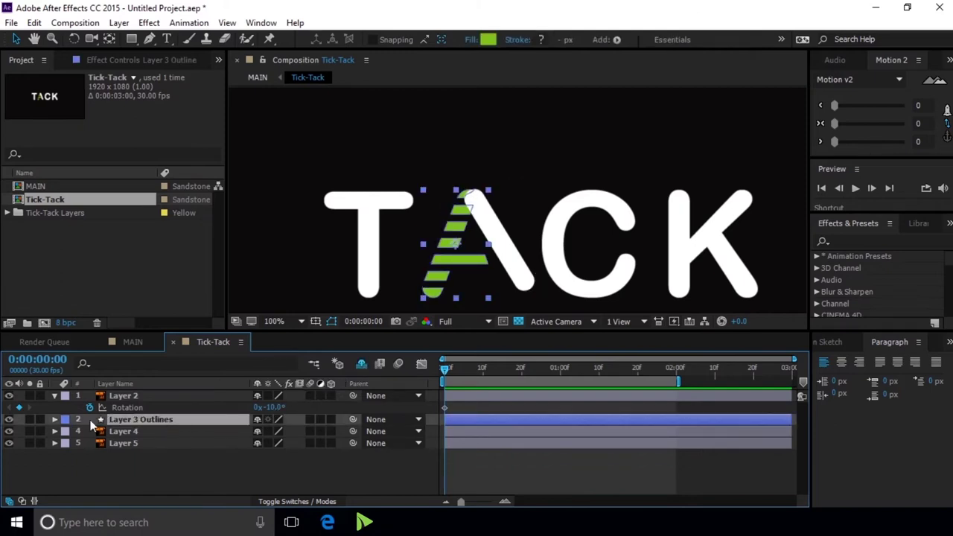
click(55, 420)
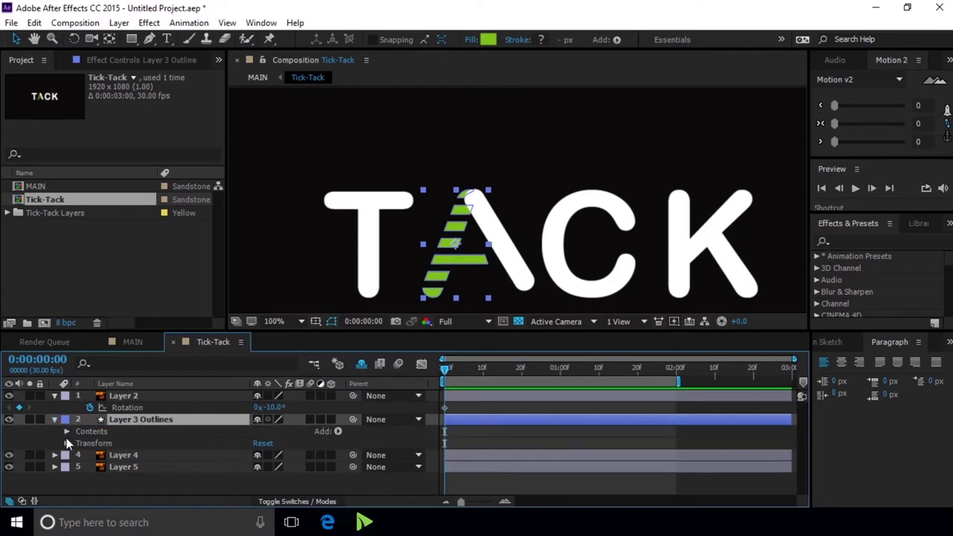
click(66, 431)
scroll(176, 431, down, 3)
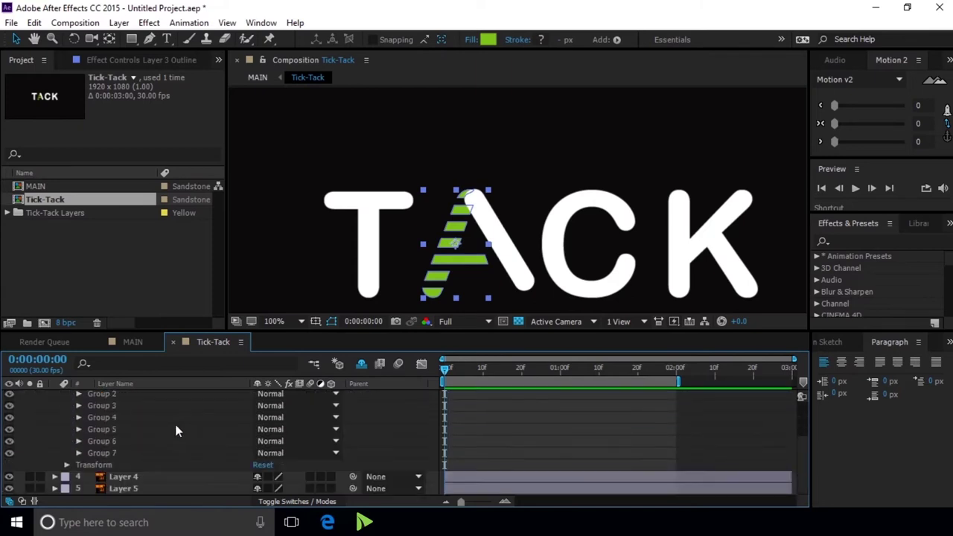
- Drag the right vertex of Group 7's path rightward to lengthen the crossbar stripe
click(114, 430)
click(108, 441)
click(108, 452)
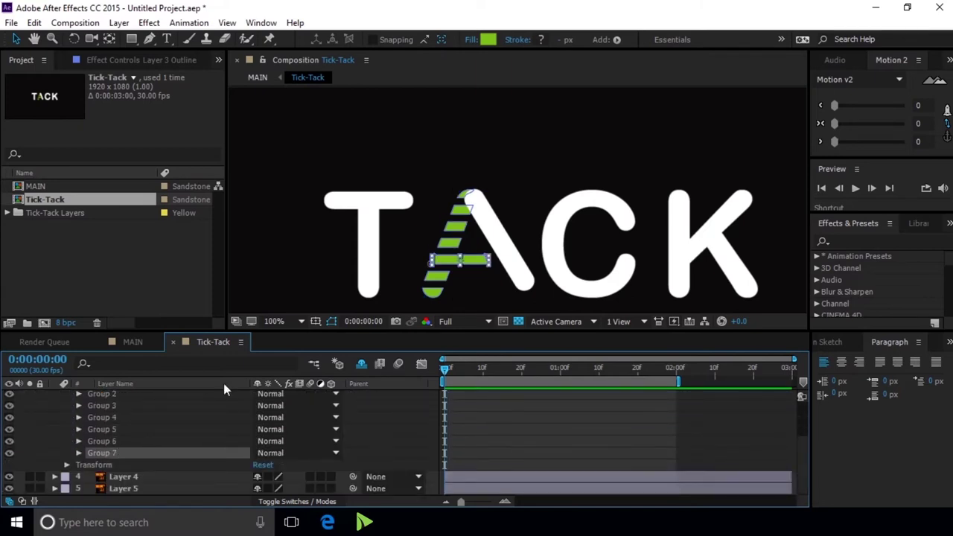
scroll(519, 268, up, 1)
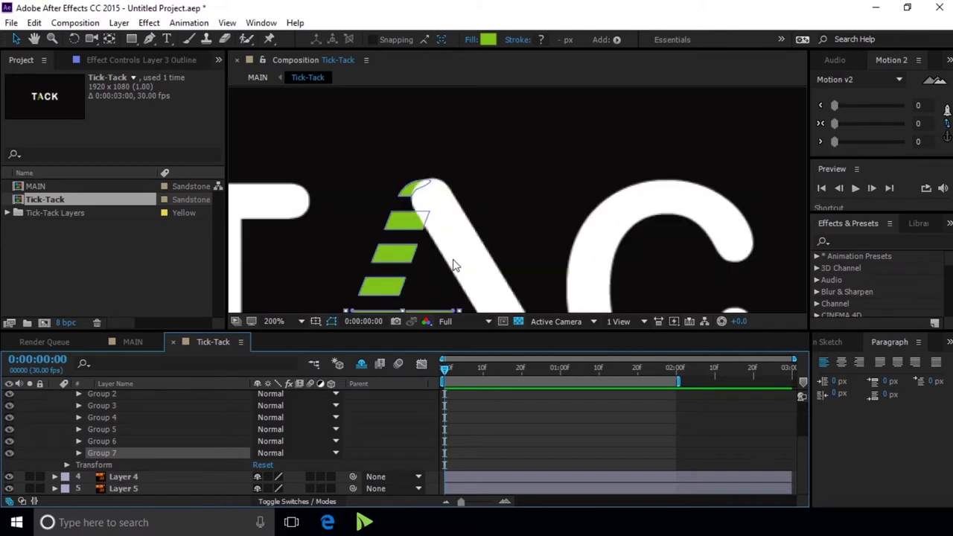
drag(456, 265, 471, 173)
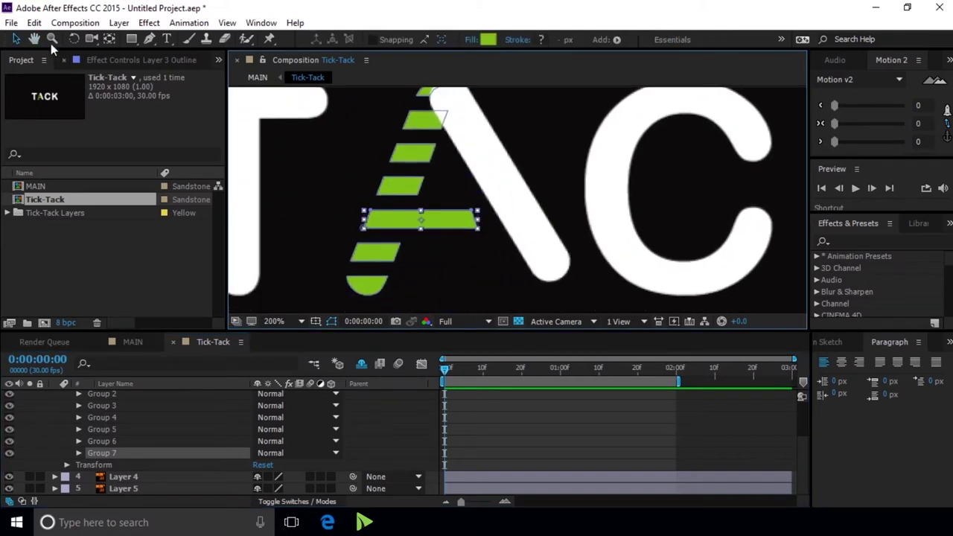
click(15, 40)
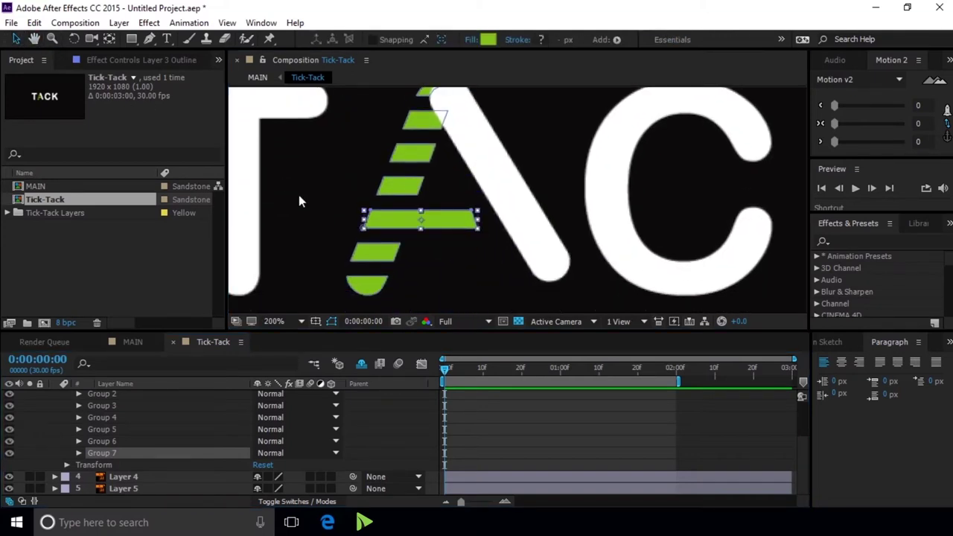
click(78, 453)
click(104, 466)
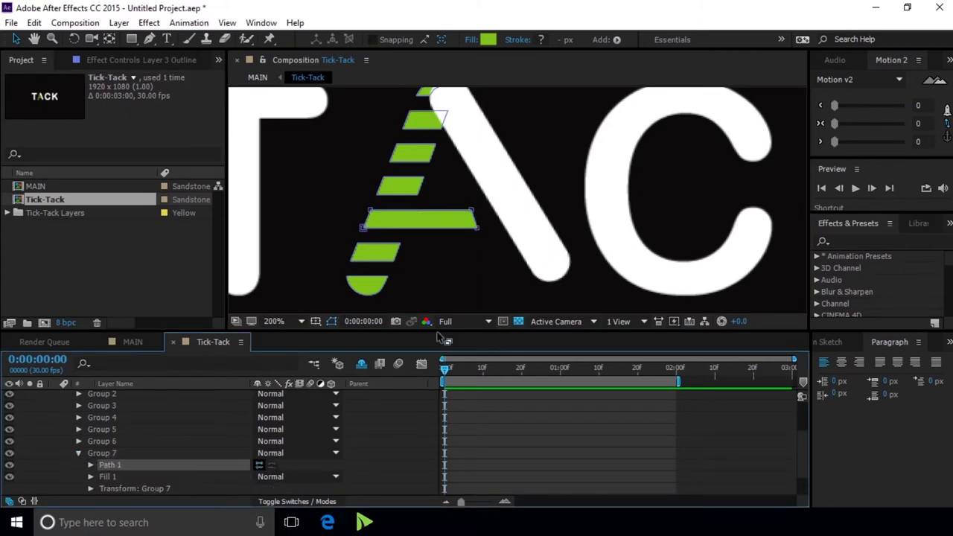
click(478, 229)
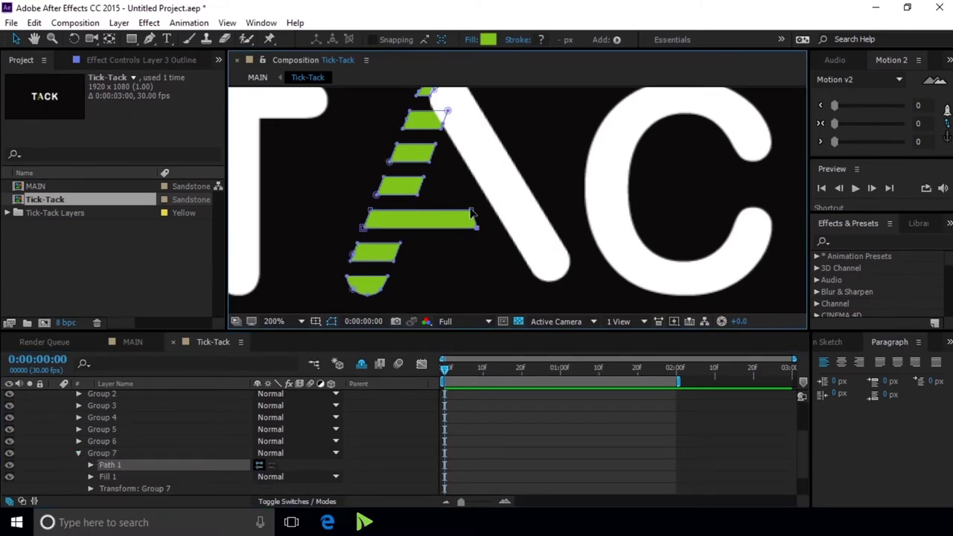
drag(478, 231, 512, 233)
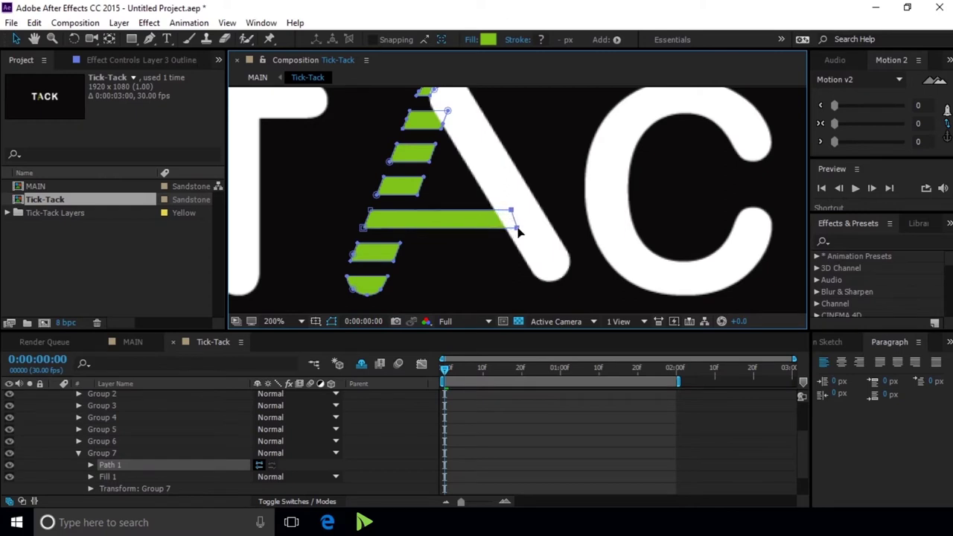
scroll(511, 212, down, 4)
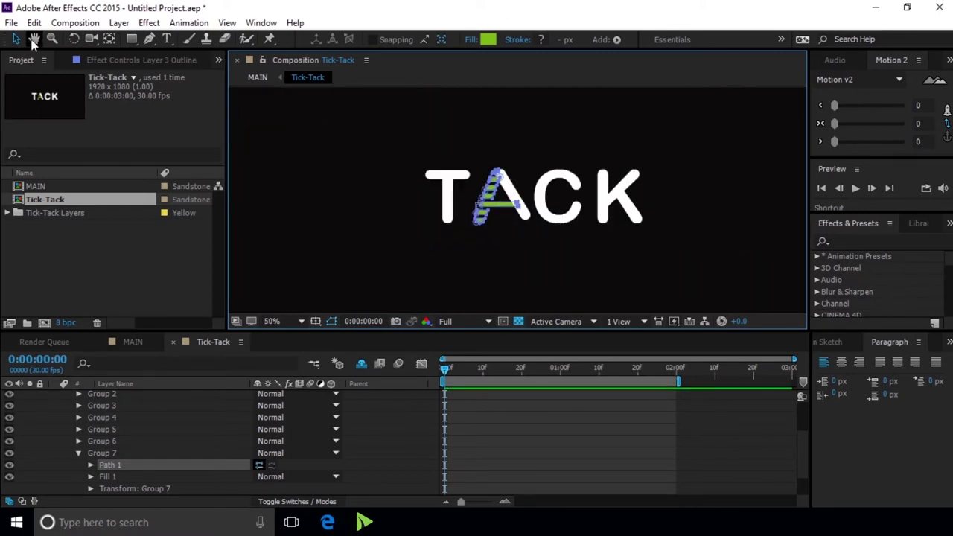
- Keyframe Layer 2's Rotation to +50° at 0:00:01:00 and -10° at 0:00:02:00
scroll(130, 438, up, 3)
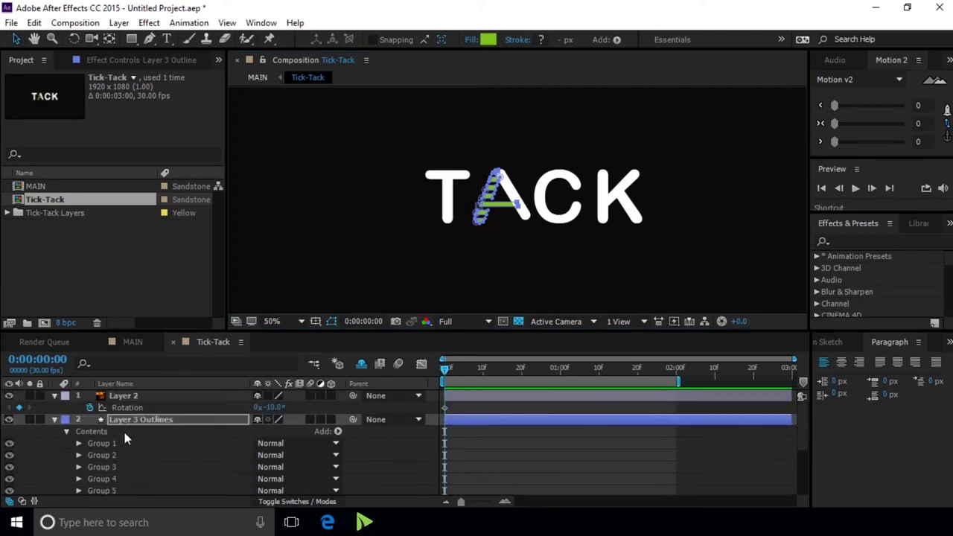
click(55, 420)
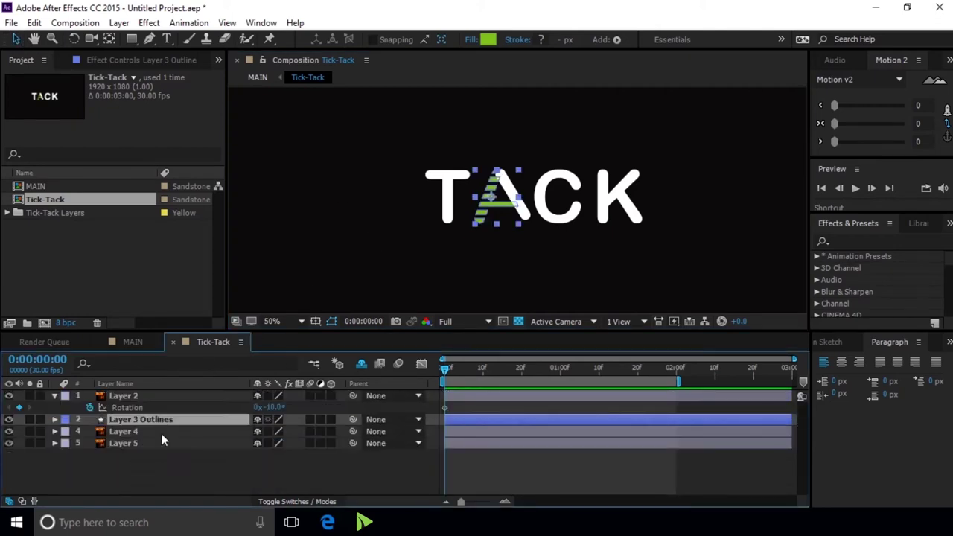
click(160, 482)
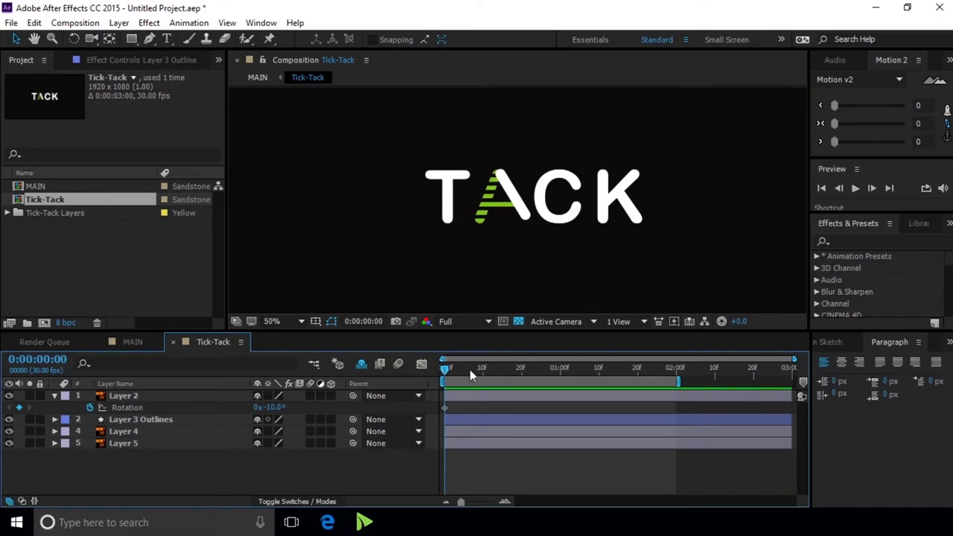
drag(478, 367, 562, 362)
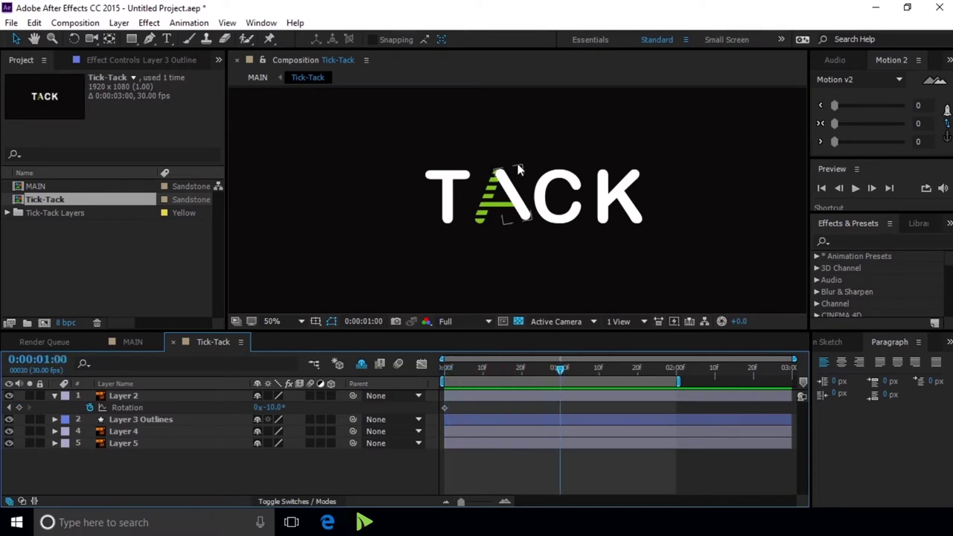
scroll(524, 201, up, 2)
click(254, 412)
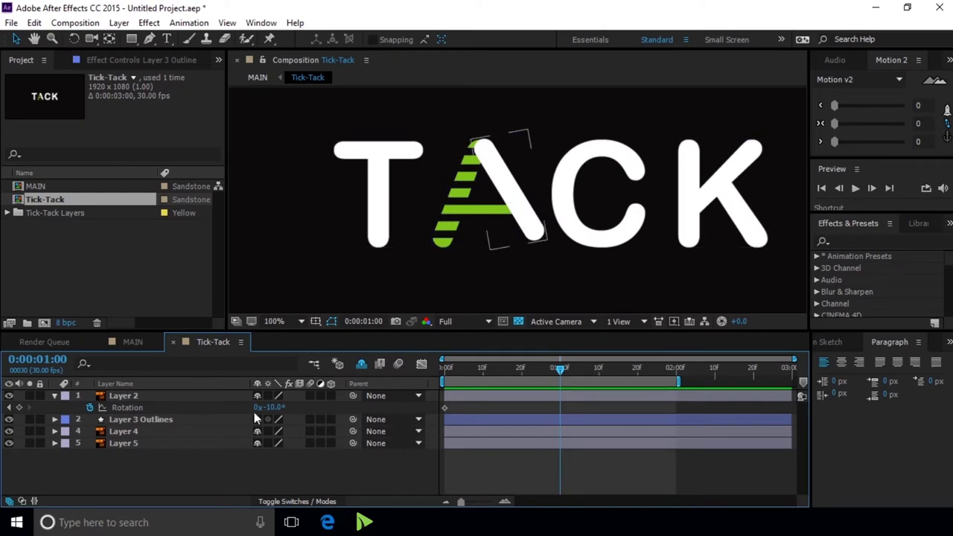
drag(274, 407, 316, 407)
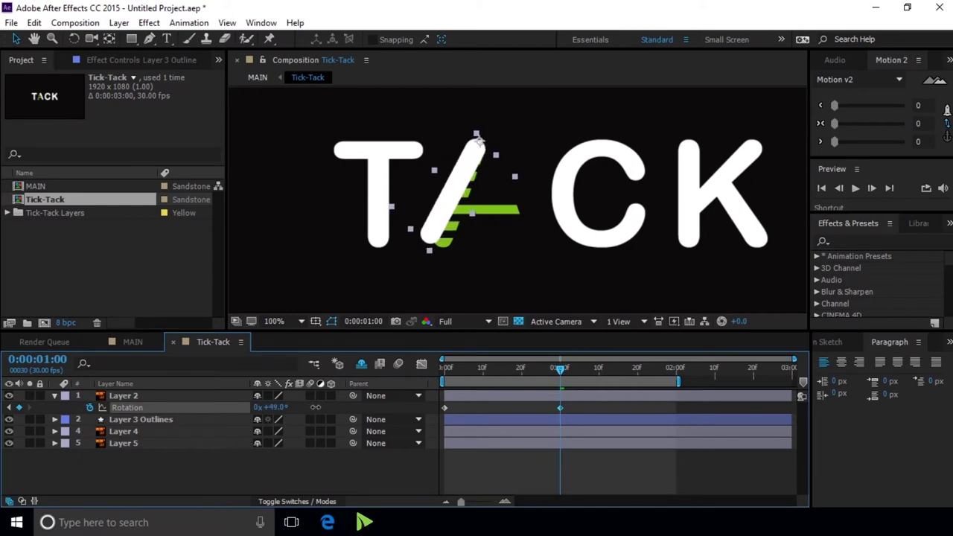
click(319, 395)
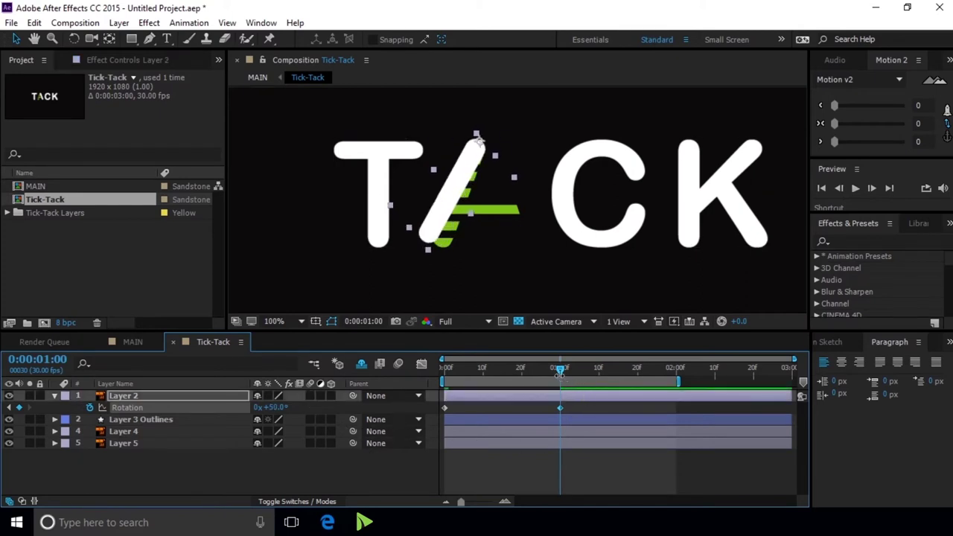
drag(560, 370, 676, 363)
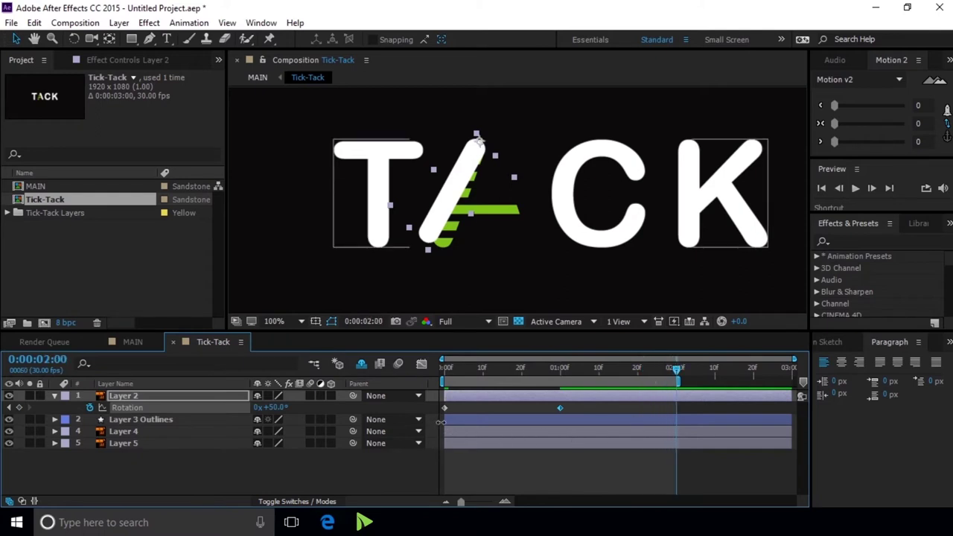
key(ctrl+v)
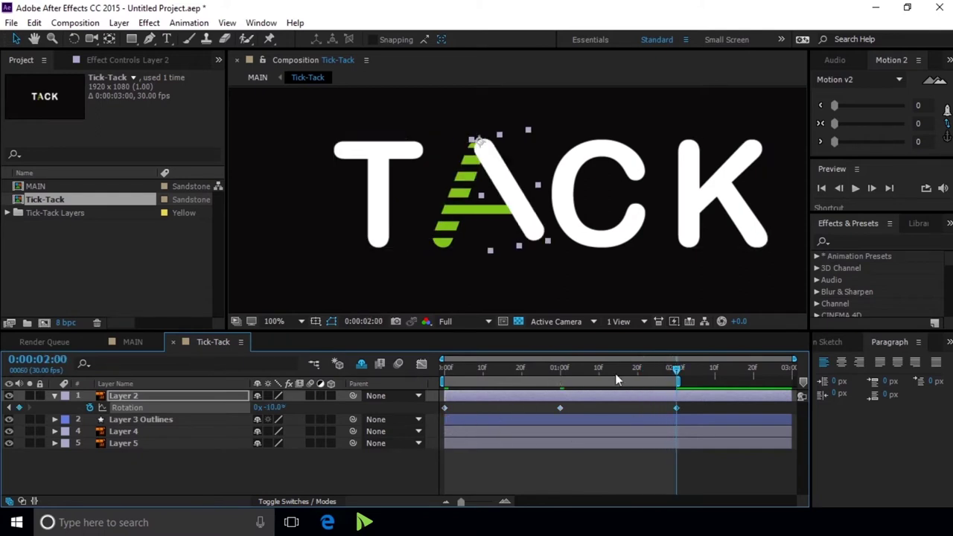
click(820, 190)
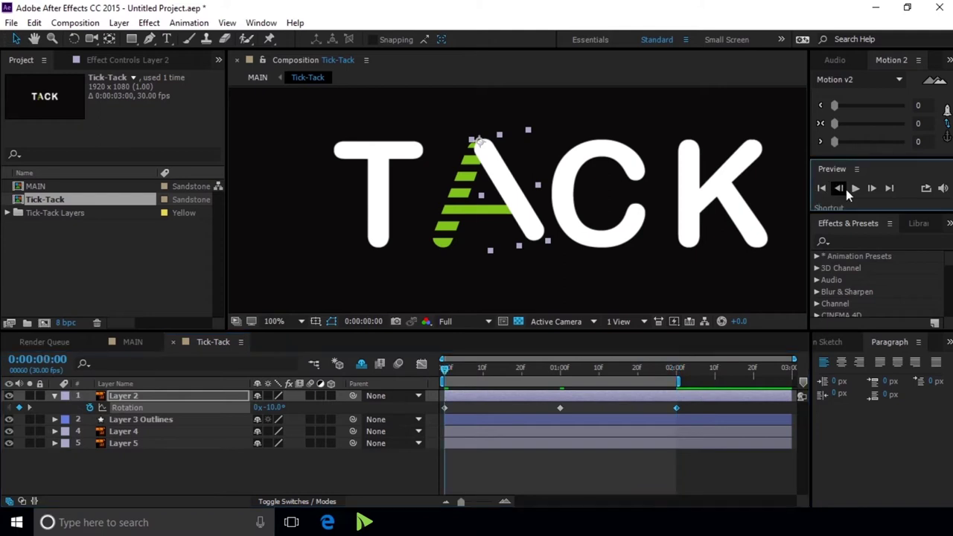
click(857, 188)
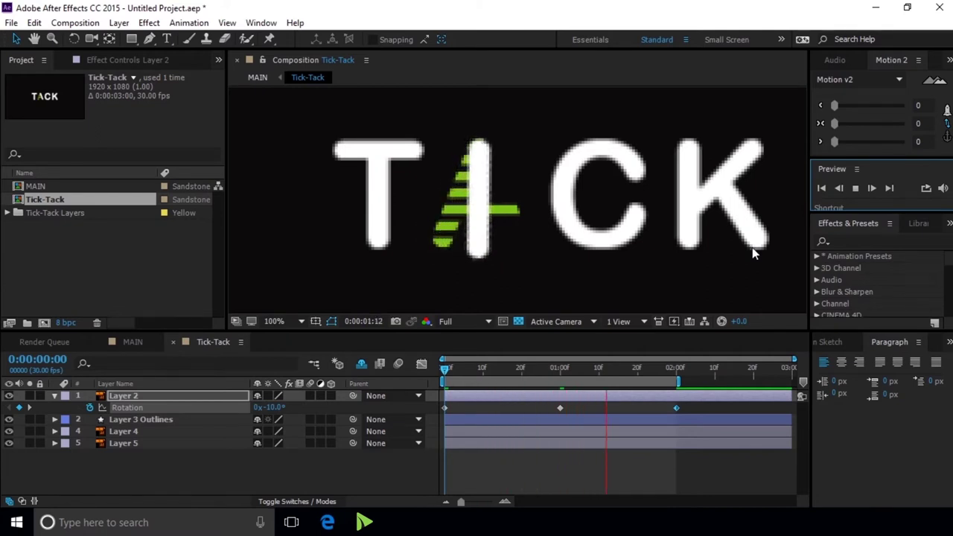
click(855, 189)
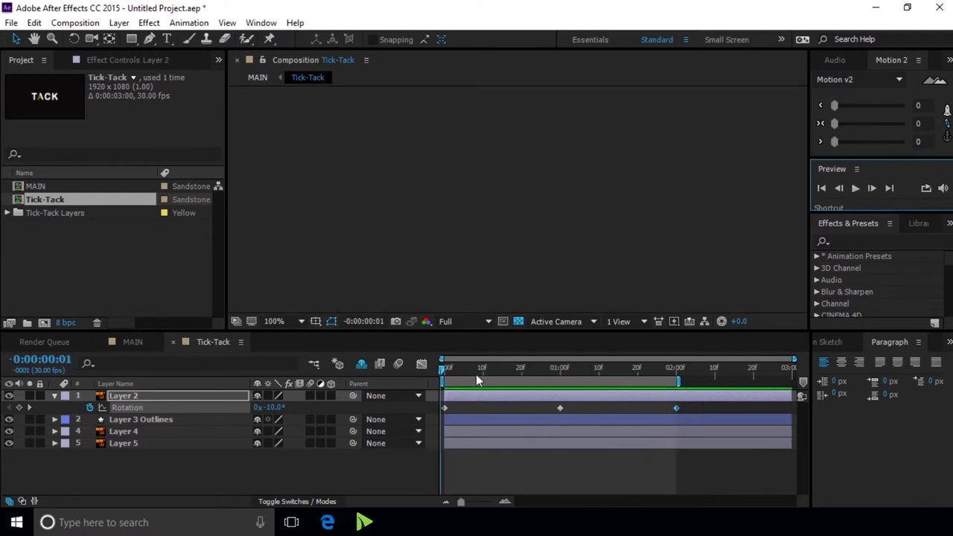
drag(463, 365, 444, 365)
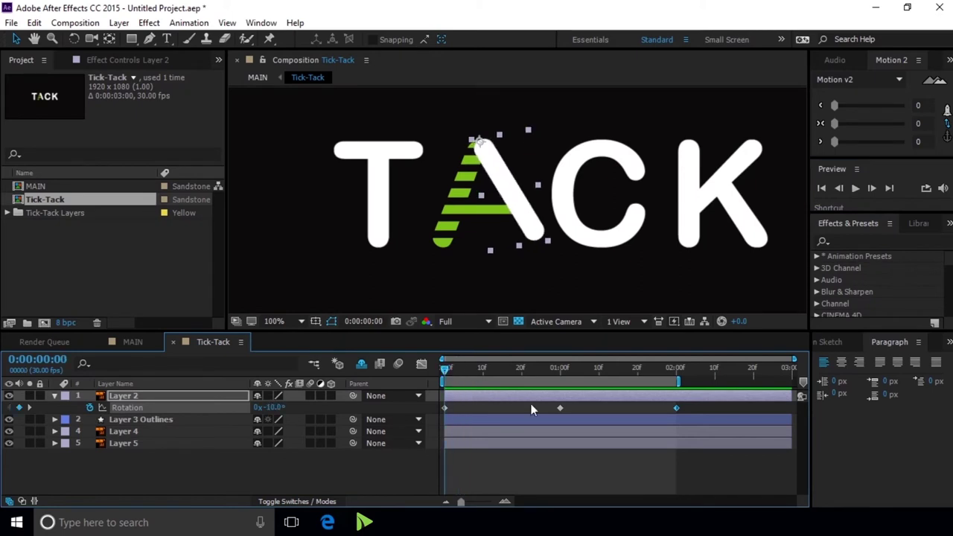
- Apply Easy Ease to all three of Layer 2's Rotation keyframes
drag(689, 406, 441, 410)
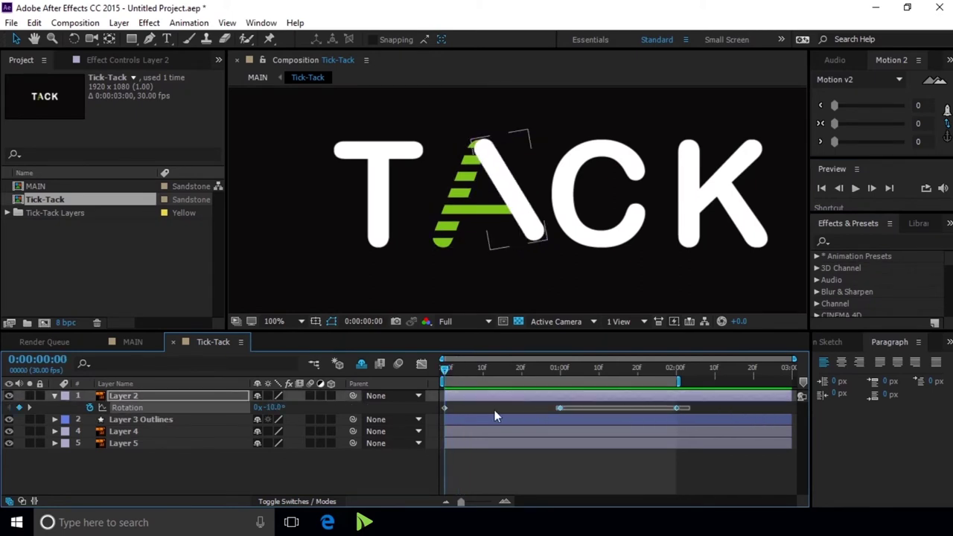
right_click(444, 408)
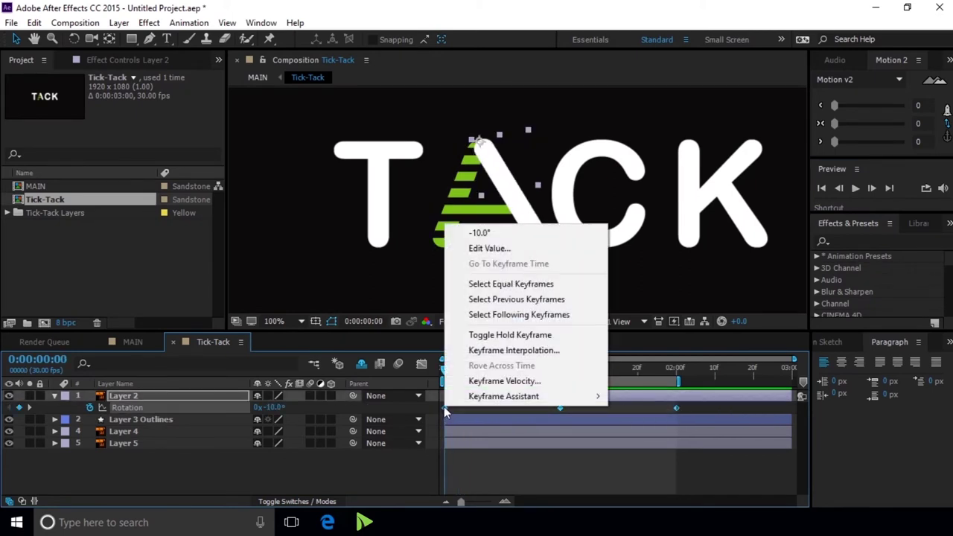
mouse_move(479, 400)
click(625, 425)
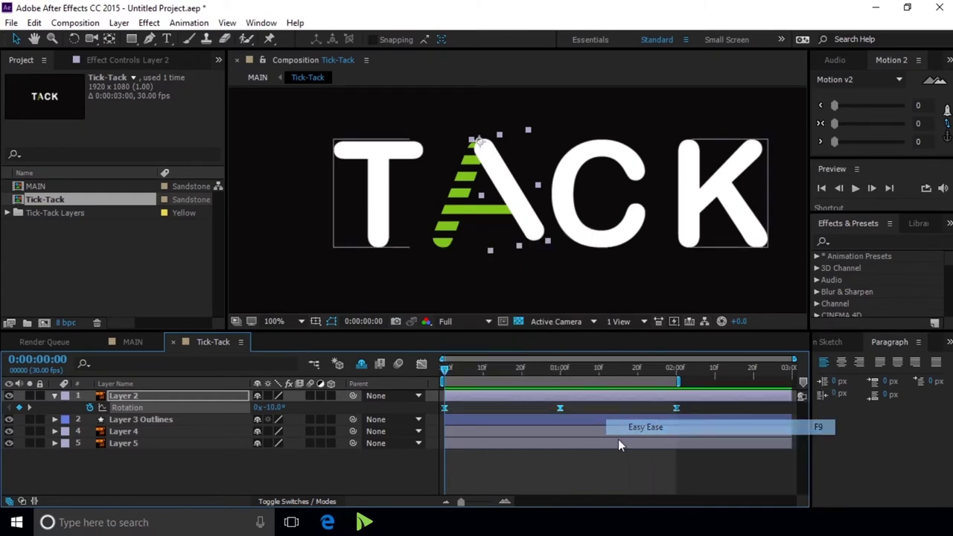
- Lengthen the rotation curve's bezier ease handles in the Graph Editor, then preview from the start
click(423, 365)
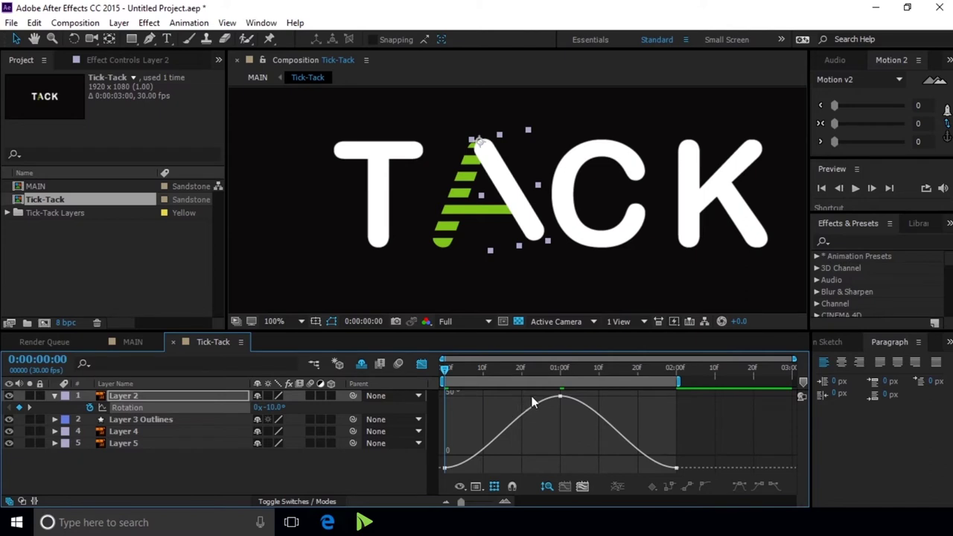
double_click(573, 407)
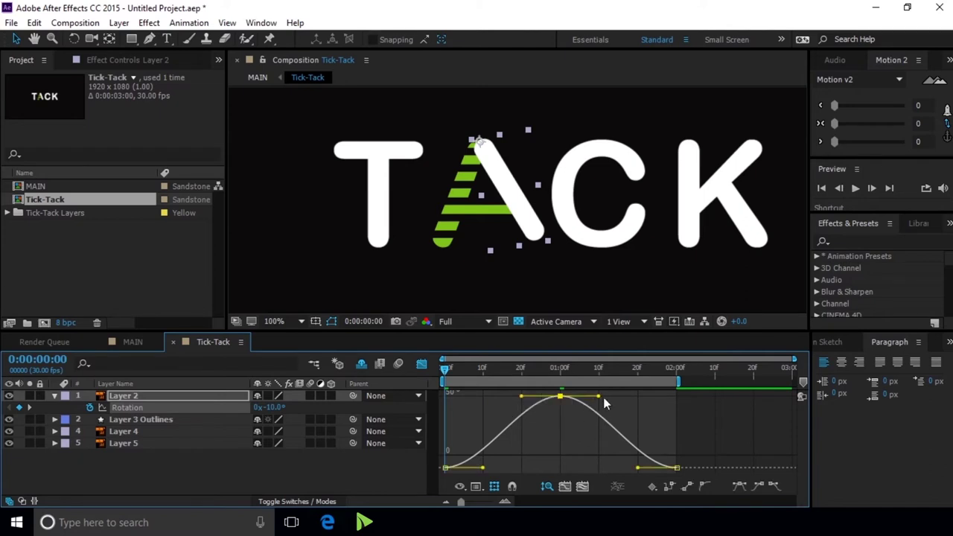
drag(598, 397, 636, 397)
drag(502, 398, 483, 397)
drag(482, 468, 519, 470)
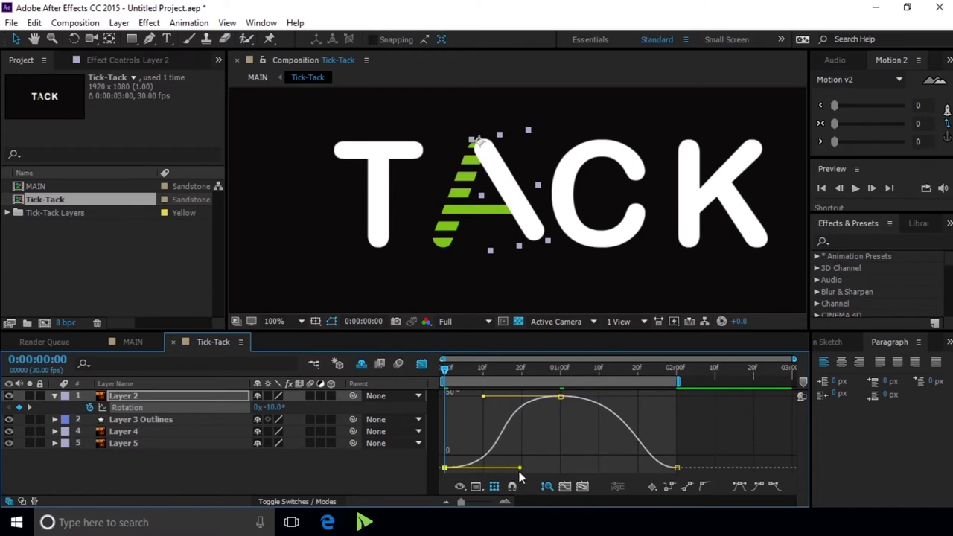
drag(675, 469, 600, 468)
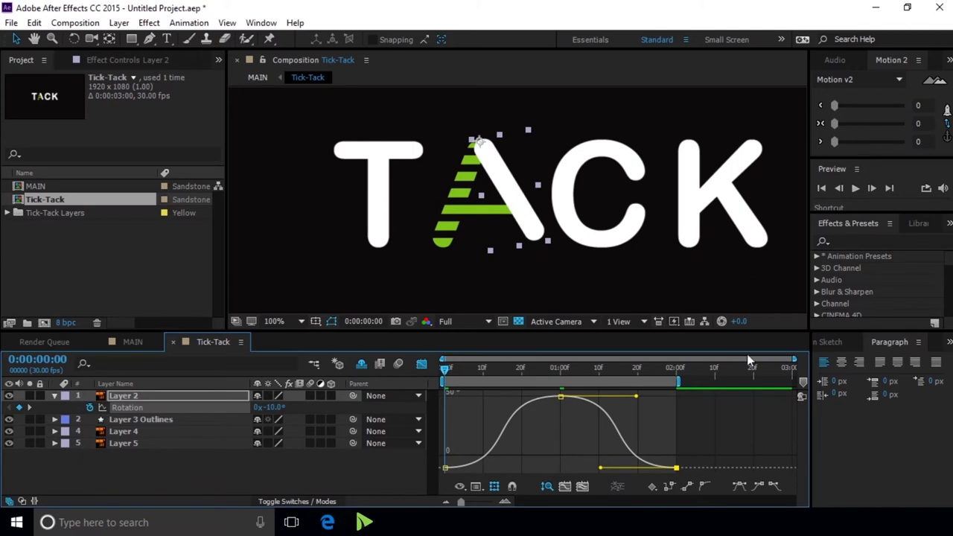
click(832, 191)
click(855, 189)
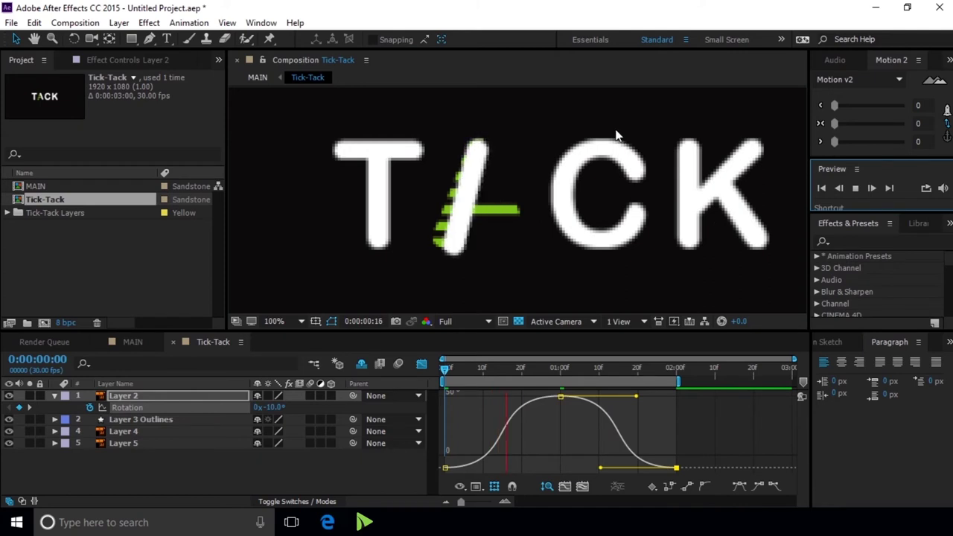
- Zoom the viewer to 50%, stop the preview, and switch the timeline back from the Graph Editor
key(comma)
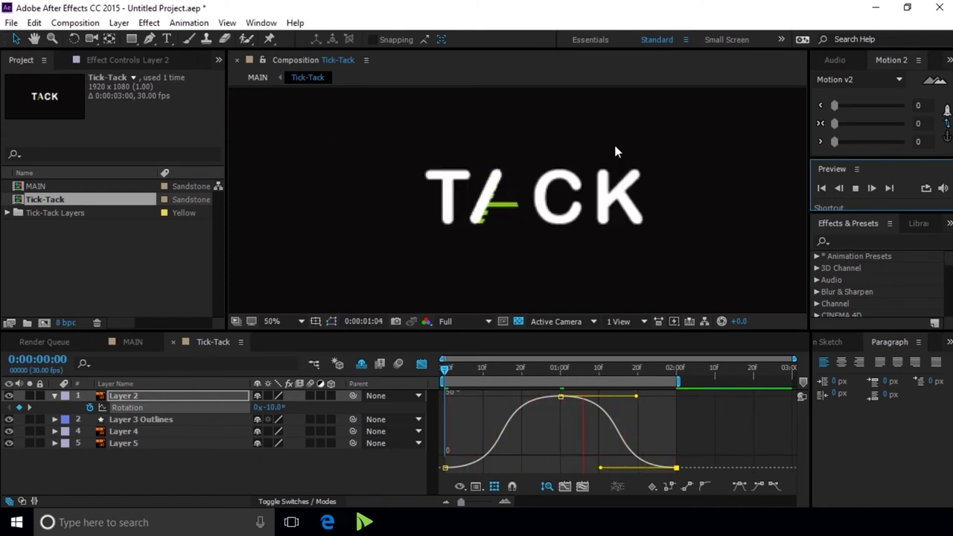
click(854, 192)
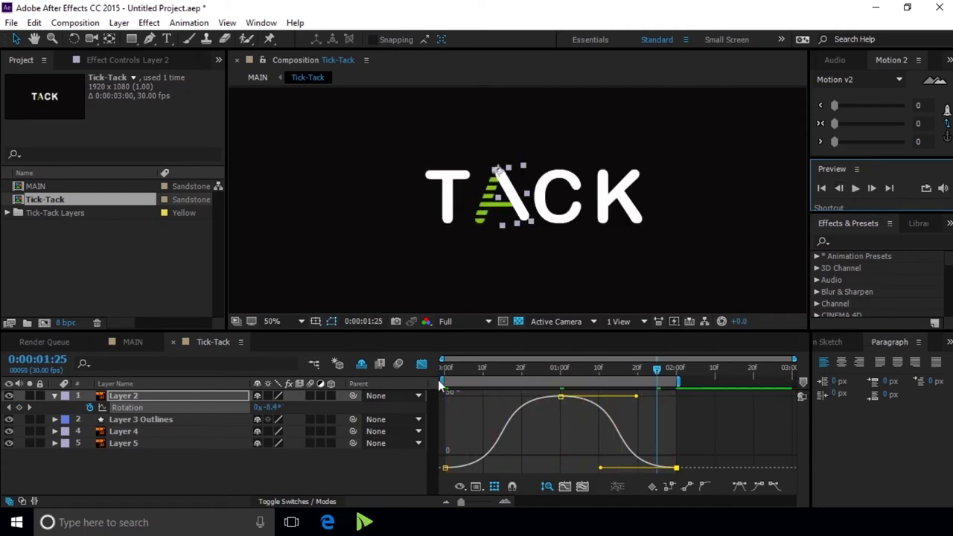
click(422, 364)
click(390, 485)
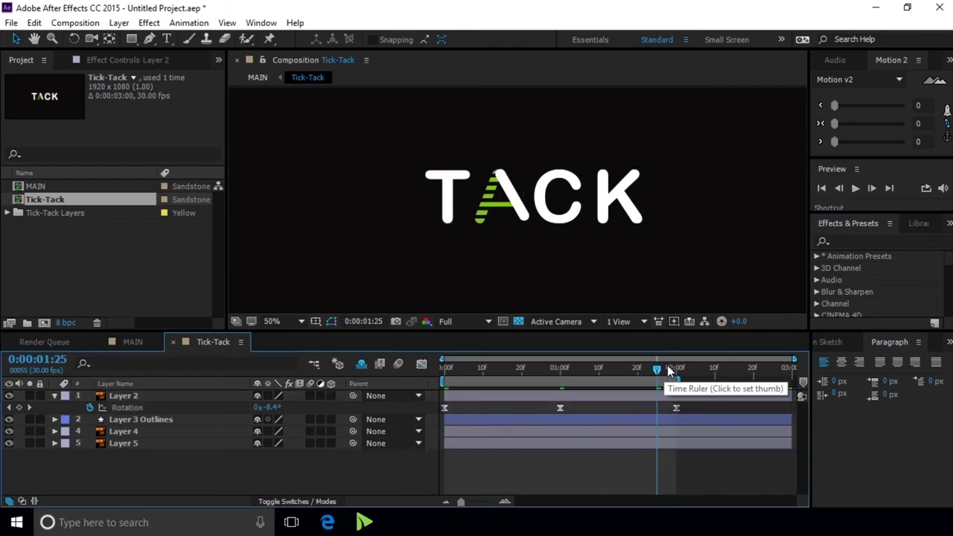
right_click(160, 415)
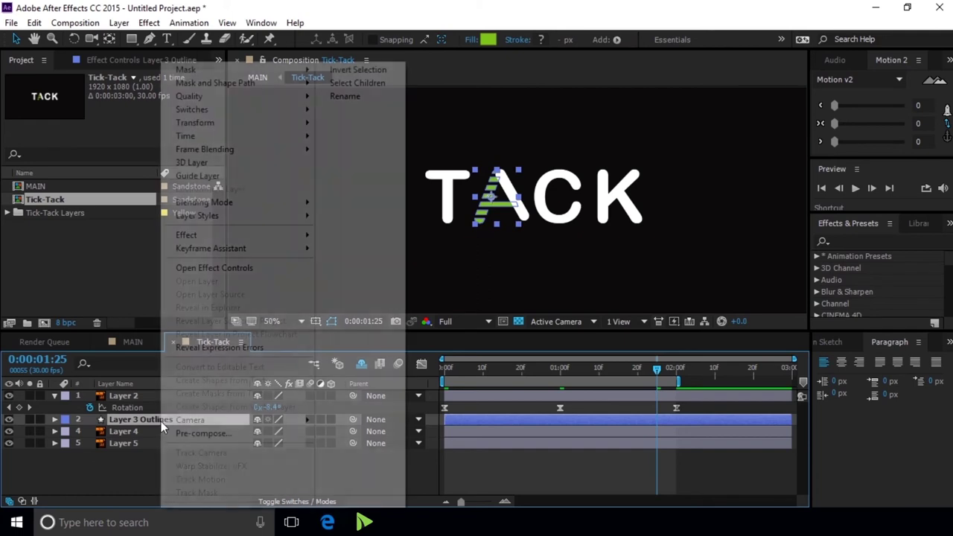
- Pre-compose Layer 3 Outlines into 'Layer 3 Outlines Comp 1' and return to frame 0:00:00:00
click(199, 432)
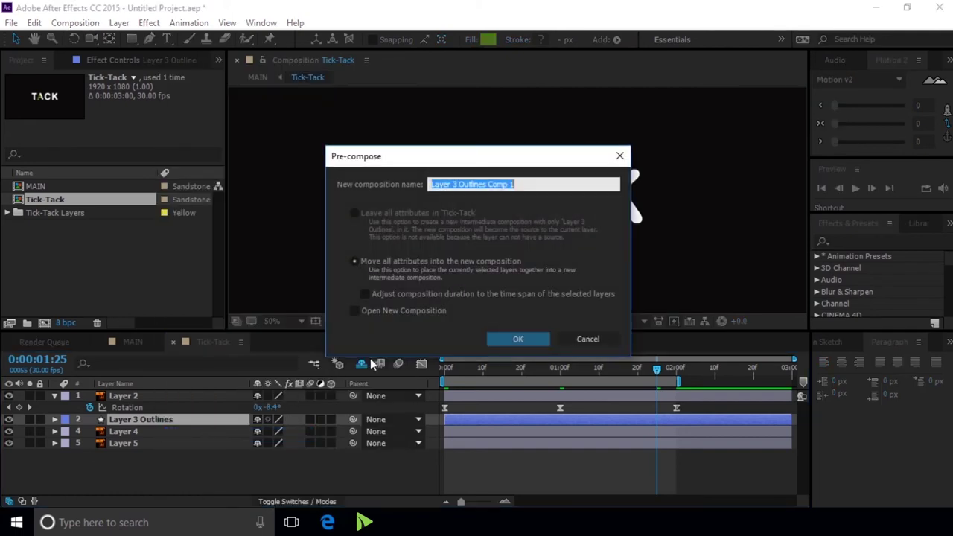
click(514, 340)
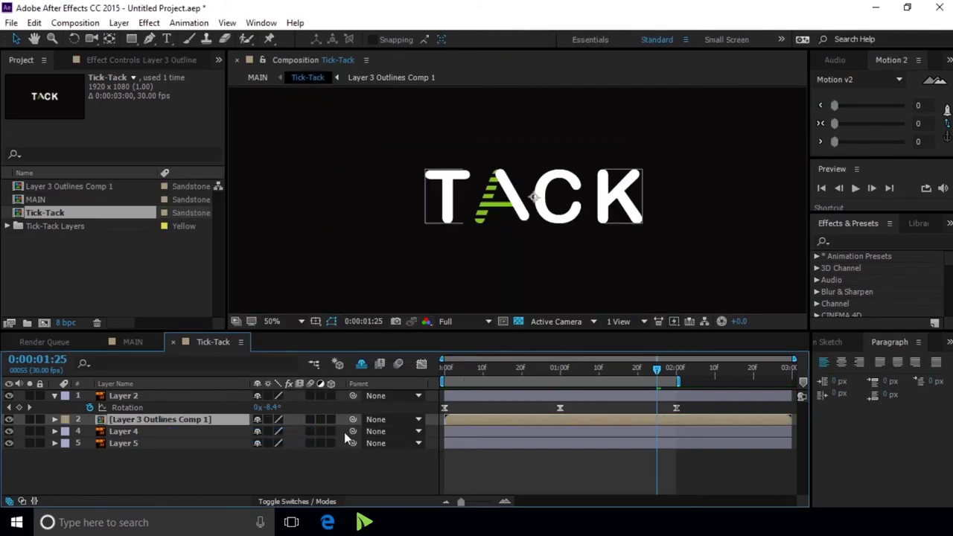
drag(658, 370, 429, 377)
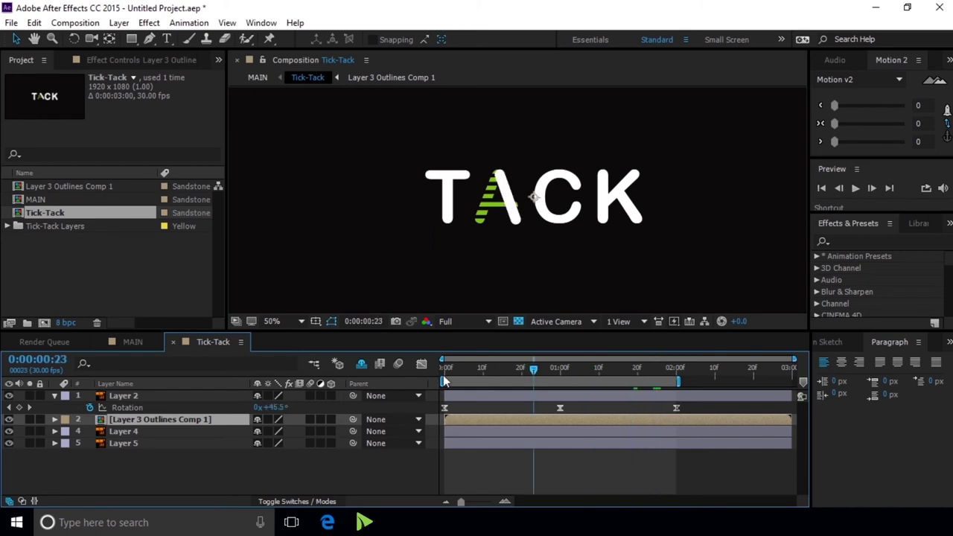
scroll(484, 181, up, 2)
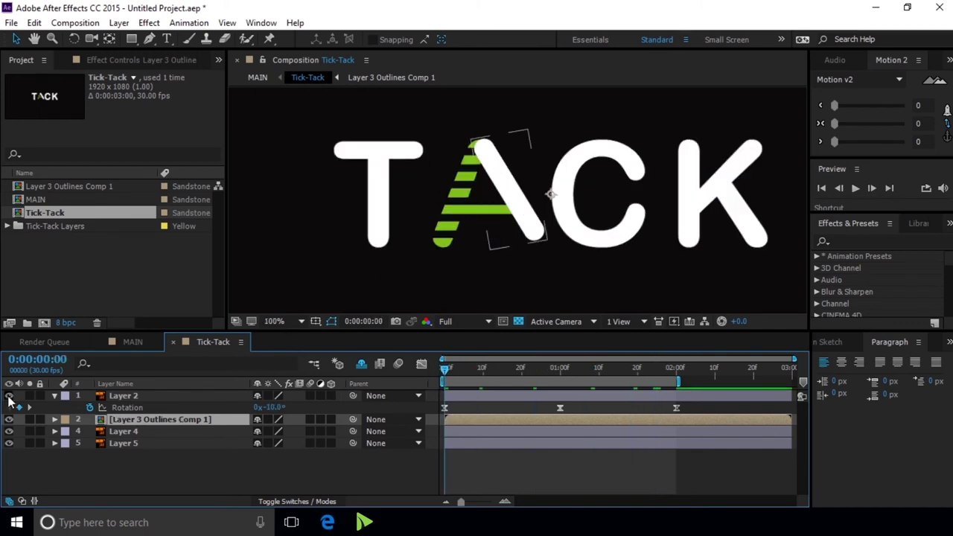
- Hide Layer 2's white stroke and place the first mask points below-left and above the A
click(9, 396)
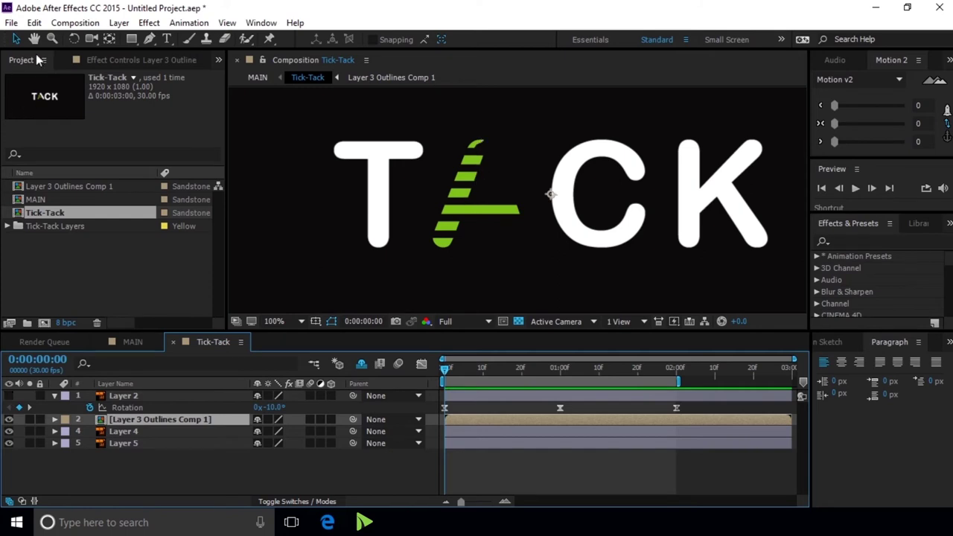
click(148, 39)
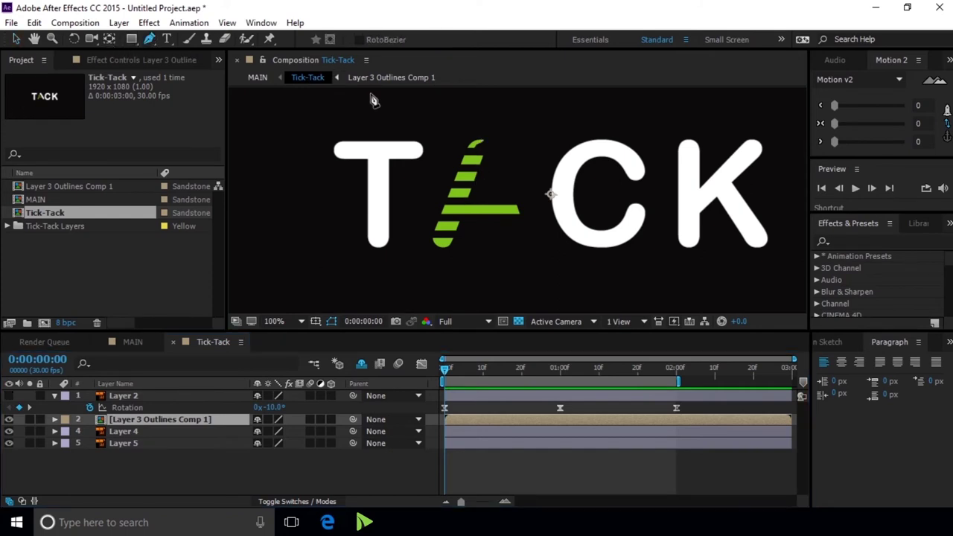
click(401, 274)
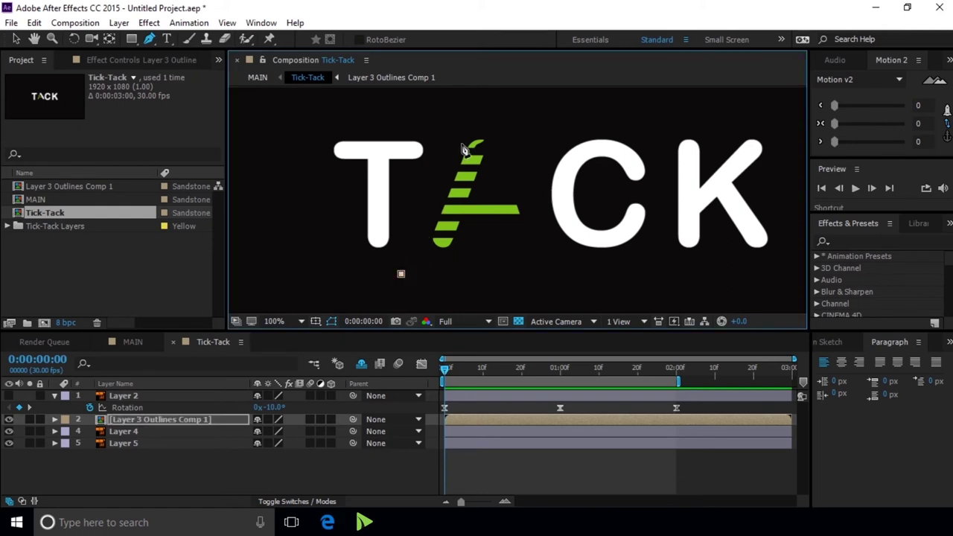
click(479, 101)
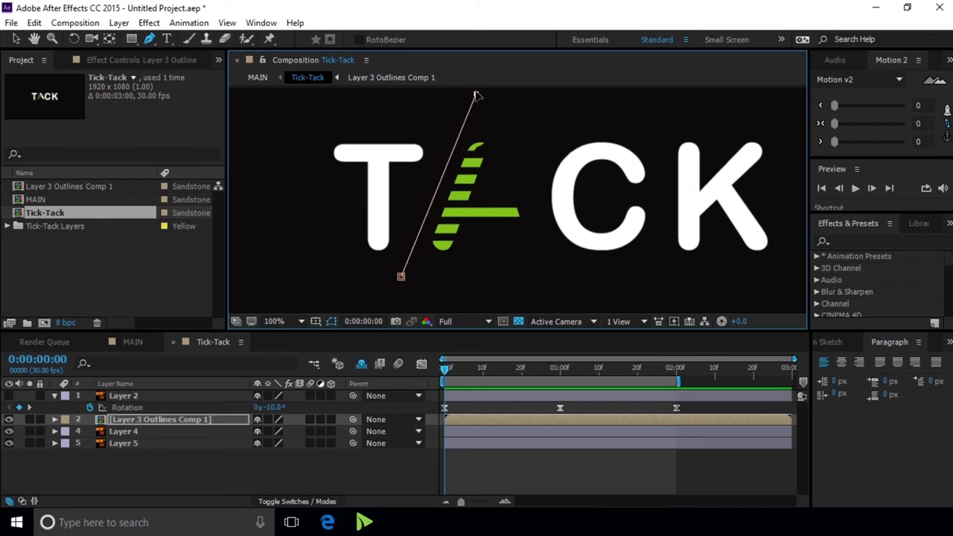
scroll(481, 104, up, 2)
drag(481, 107, 483, 111)
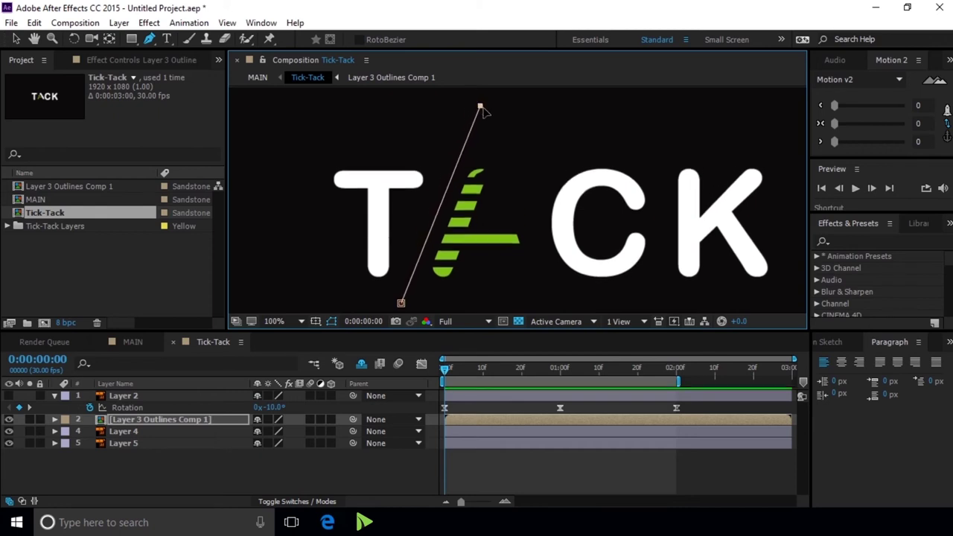
- Add the right and lower-right points and close the four-point mask around the green A
click(578, 135)
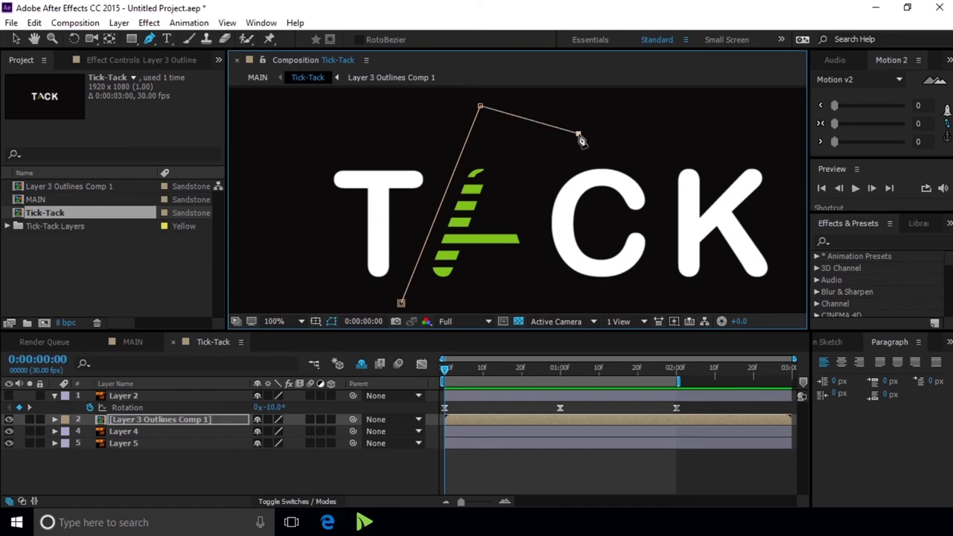
key(comma)
click(511, 273)
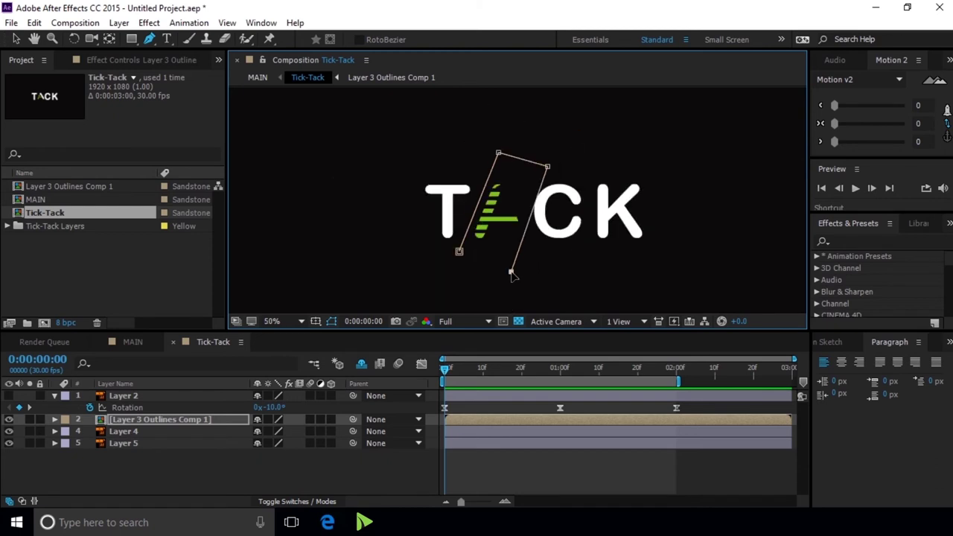
key(period)
click(476, 202)
key(comma)
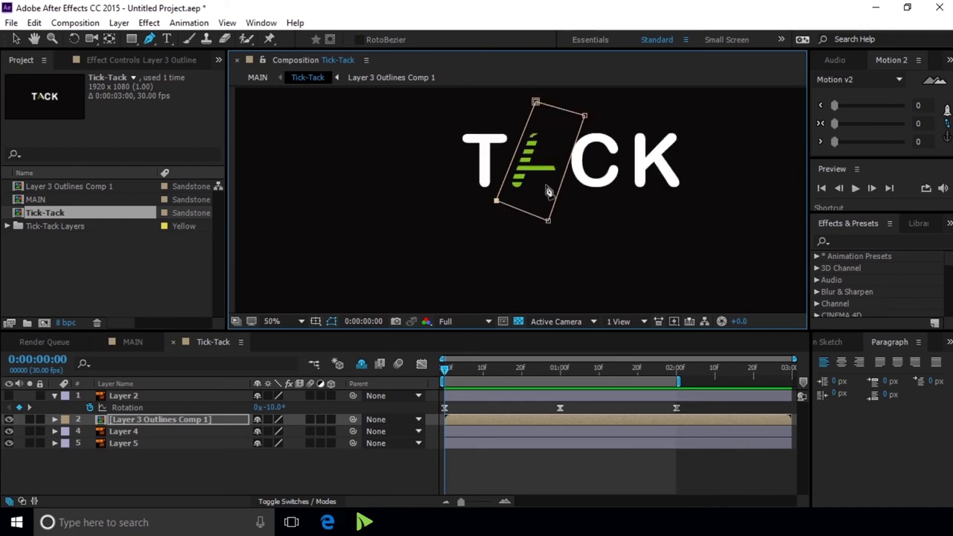
key(period)
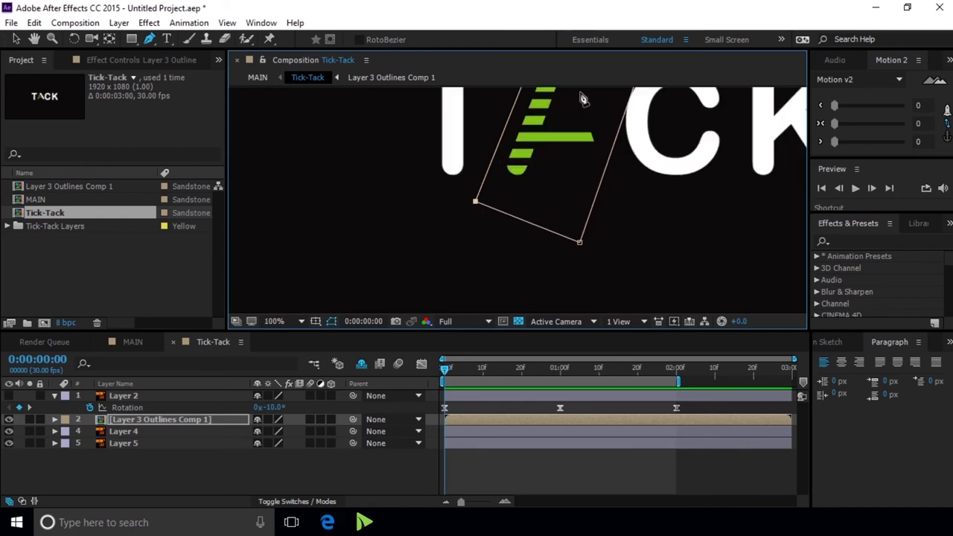
key(comma)
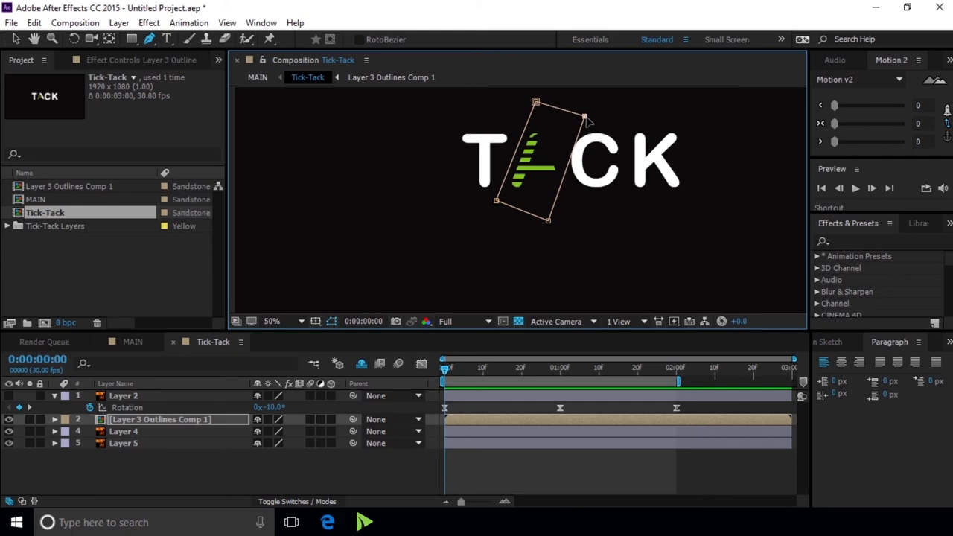
- Keyframe Mask 1's path at 0:00:00:00, then move to one second with the Selection tool
key(m)
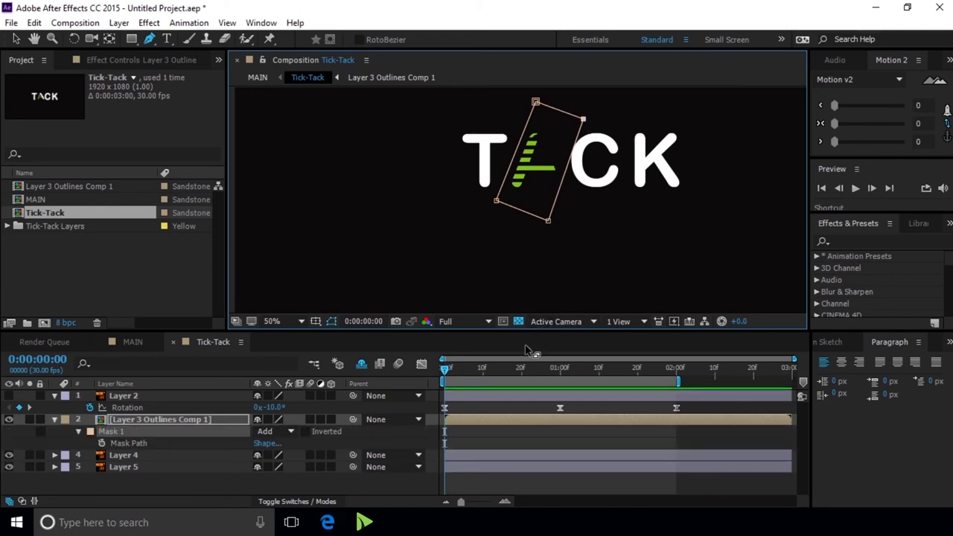
click(102, 443)
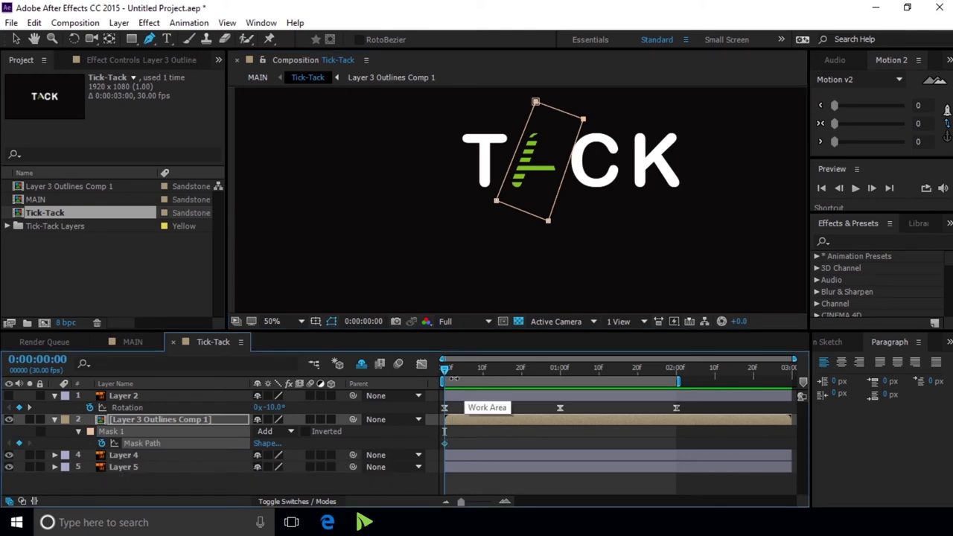
drag(444, 369, 558, 370)
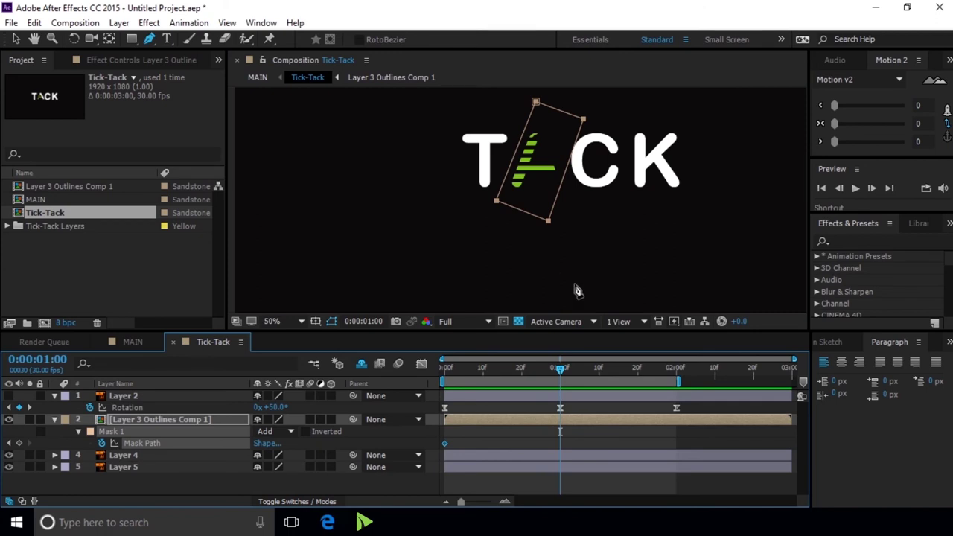
key(v)
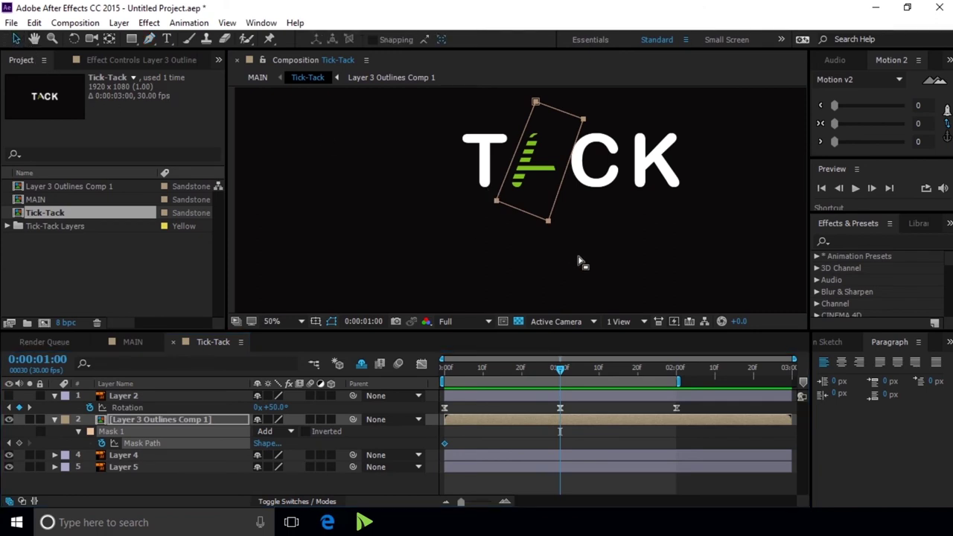
click(578, 256)
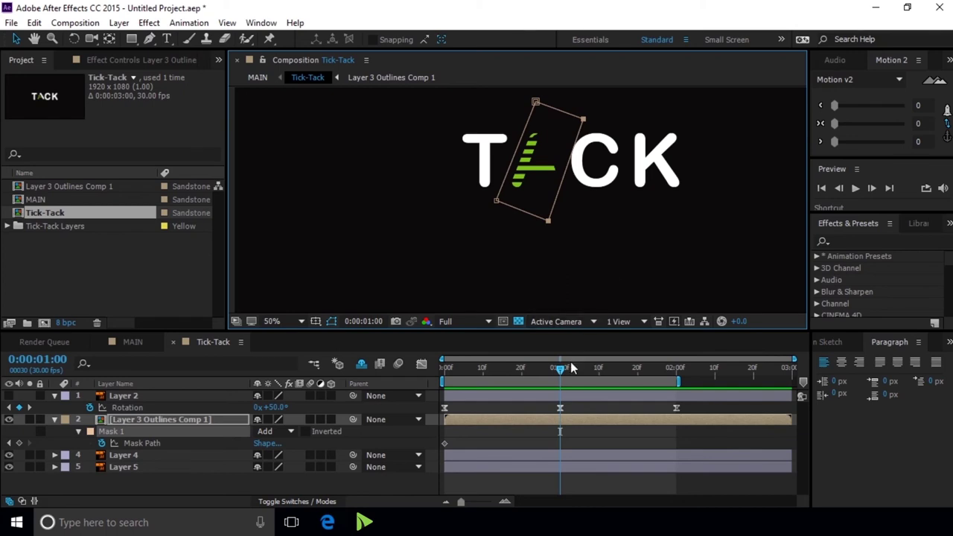
- Make Layer 2 visible again and narrow the mask onto the tilted A stem at 0:00:01:00
drag(561, 369, 624, 370)
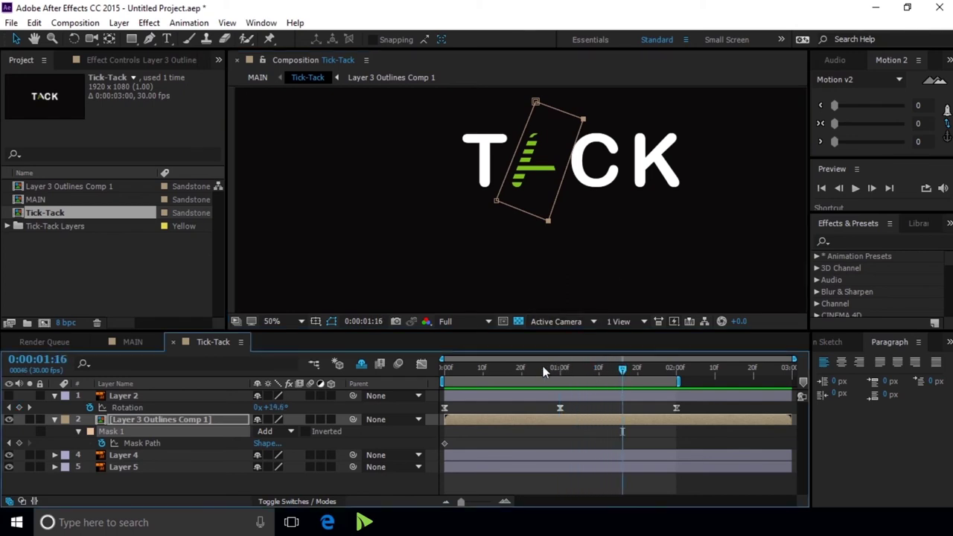
click(9, 395)
drag(625, 372, 678, 373)
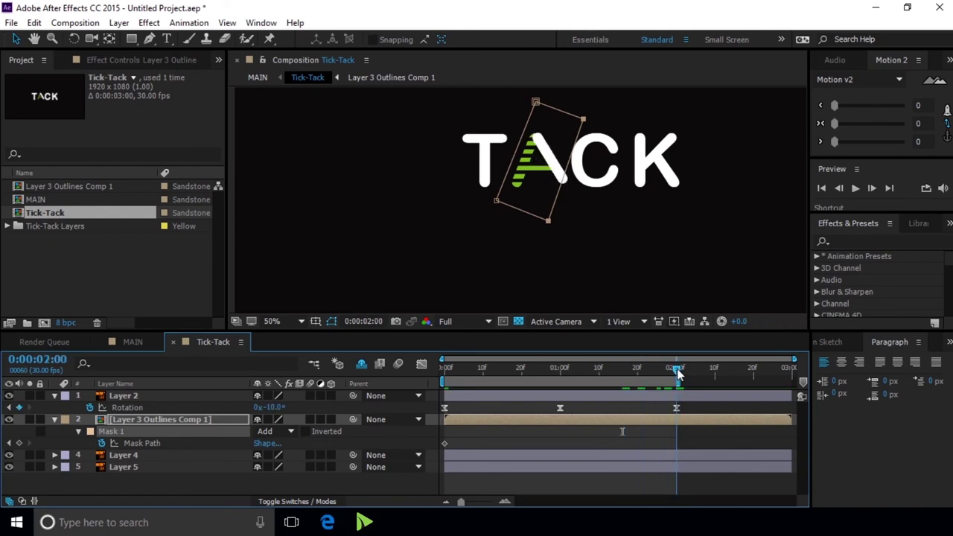
drag(678, 372, 560, 372)
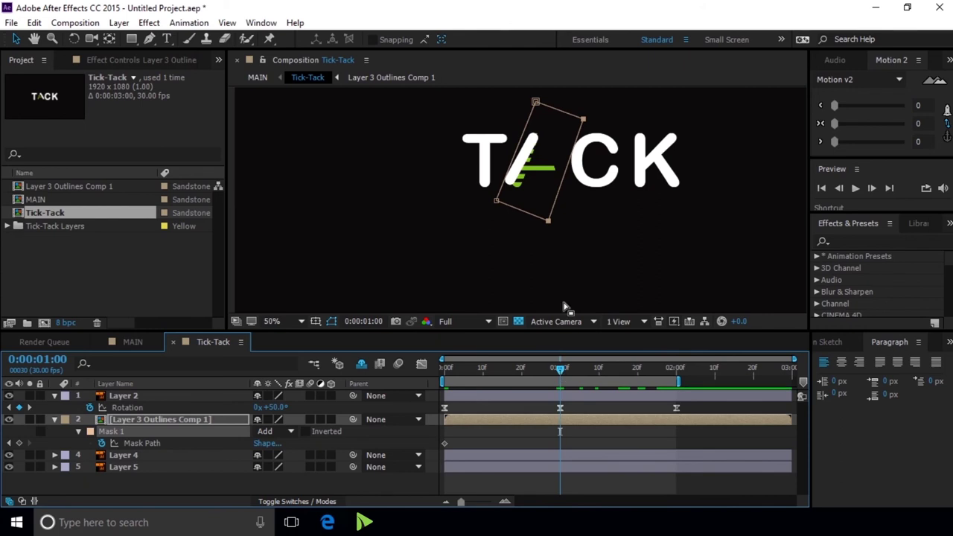
mouse_move(587, 123)
mouse_down()
mouse_move(543, 110)
mouse_move(552, 99)
mouse_move(533, 100)
mouse_up()
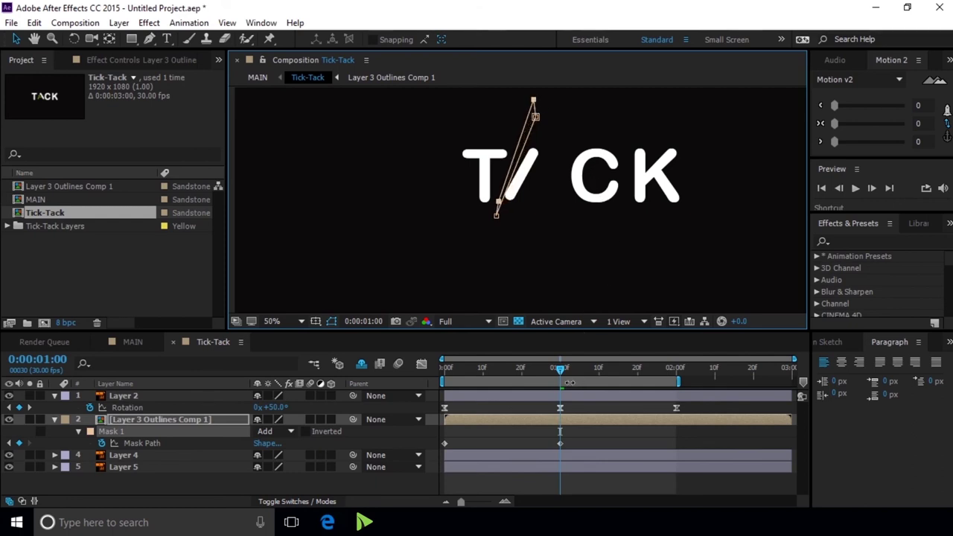
- Add a Mask Path keyframe at 0:00:02:00 that widens the mask back over the green stripes
drag(561, 380, 674, 372)
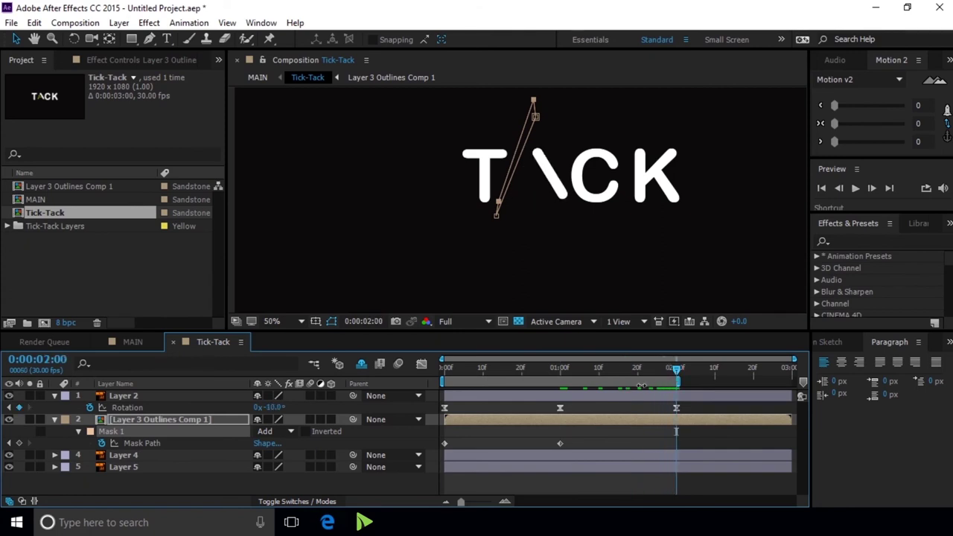
click(445, 443)
key(ctrl+c)
key(ctrl+v)
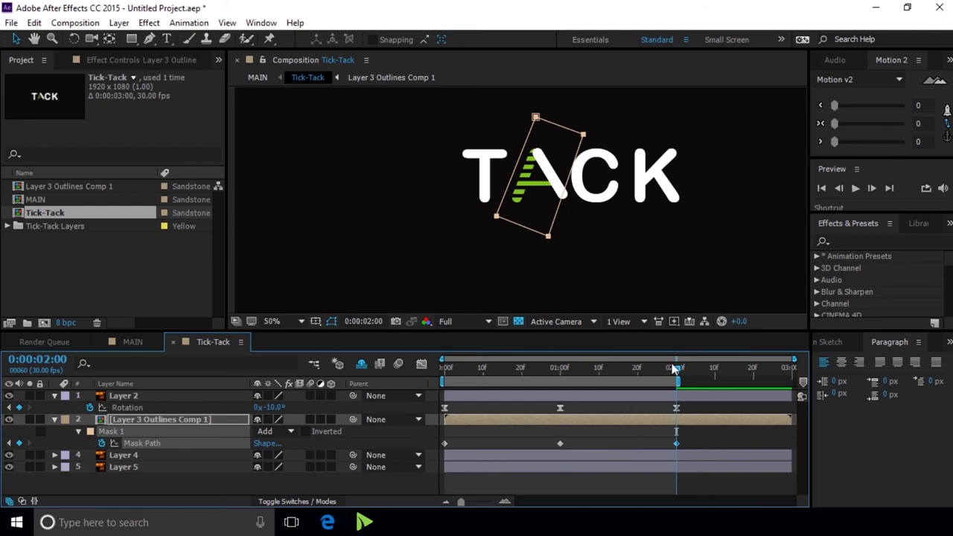
drag(659, 370, 451, 357)
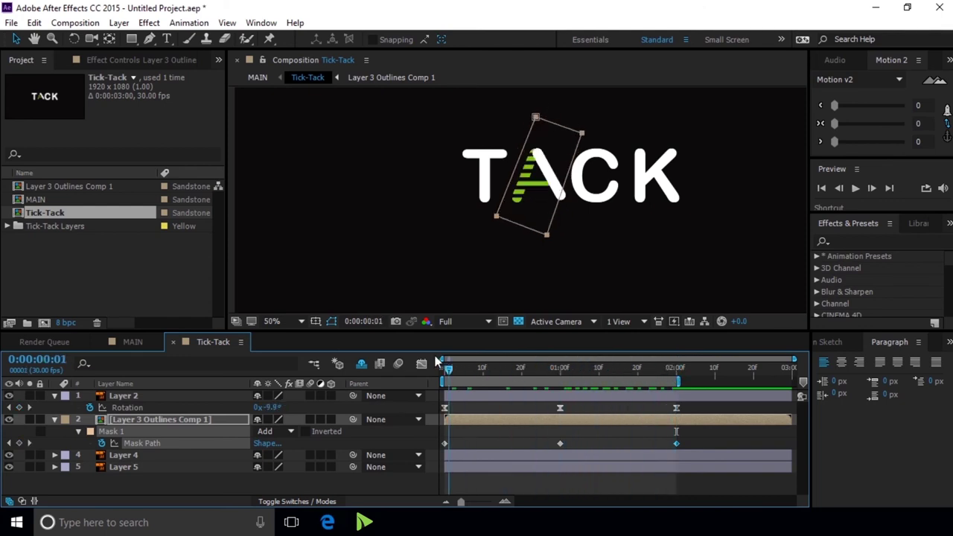
- Preview the TACK animation, zoomed out to 25%, to watch the mask follow the swinging A
click(852, 190)
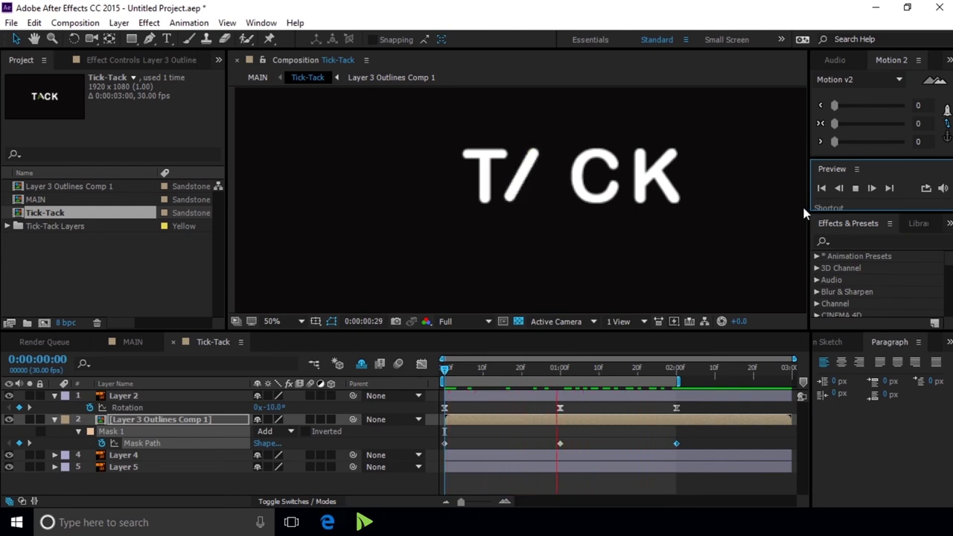
key(comma)
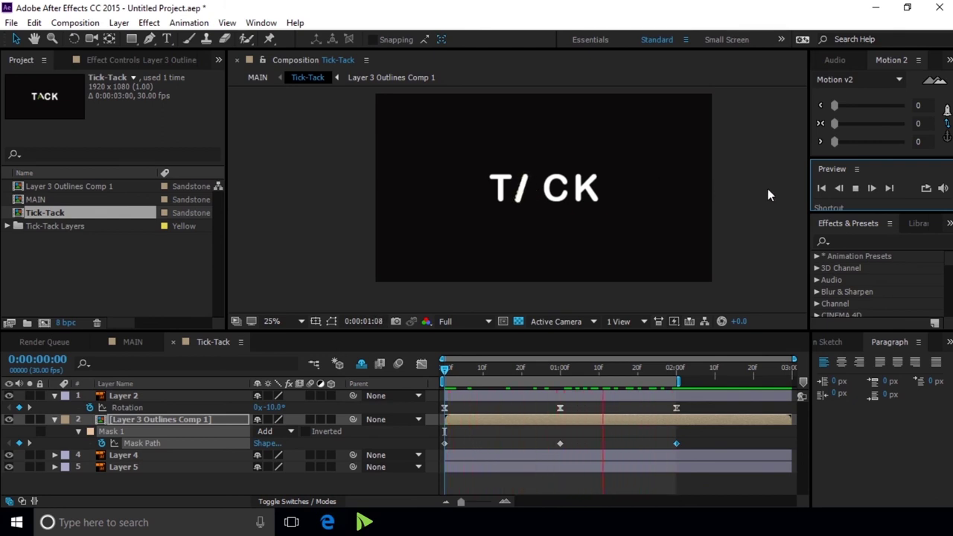
- Stop the preview, enable motion blur on Layer 2, and replay the animation
click(856, 187)
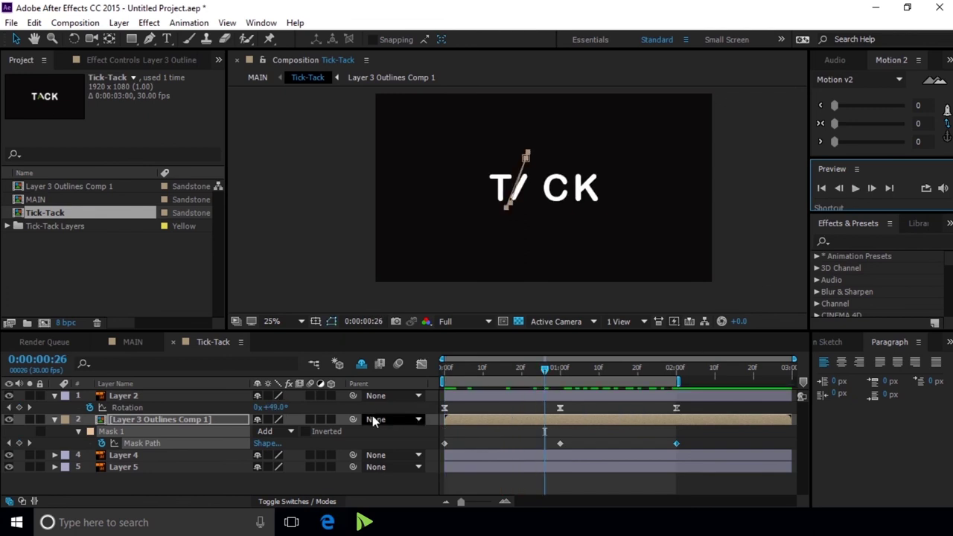
click(312, 395)
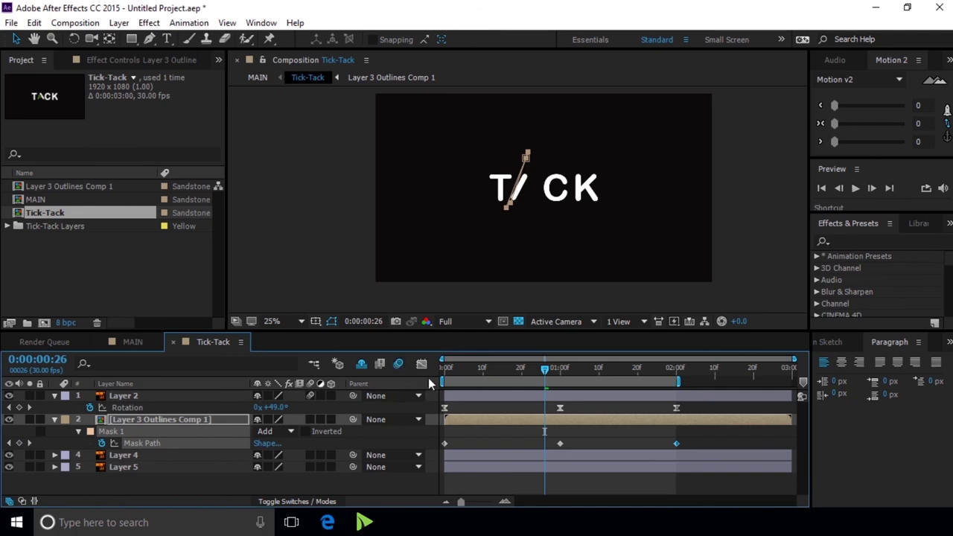
click(821, 189)
click(855, 188)
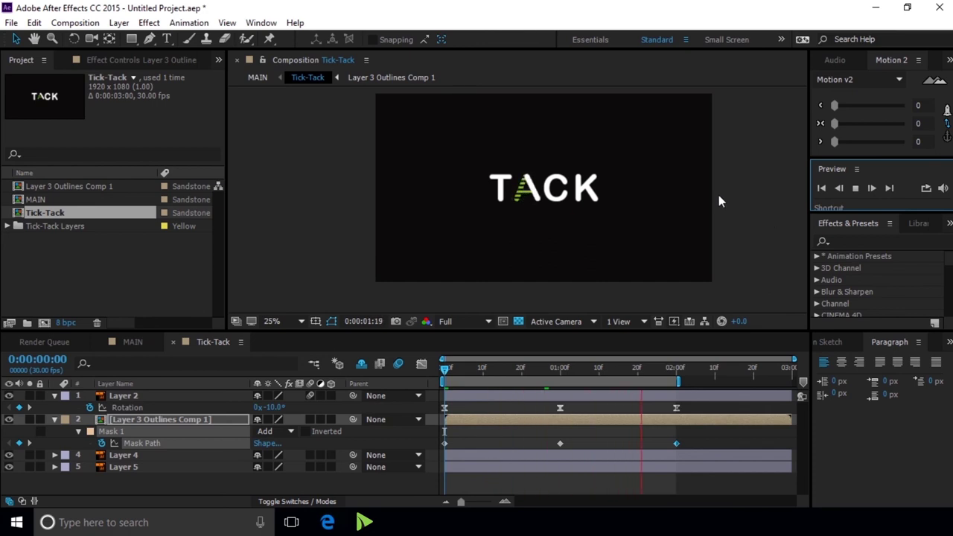
scroll(718, 195, down, 1)
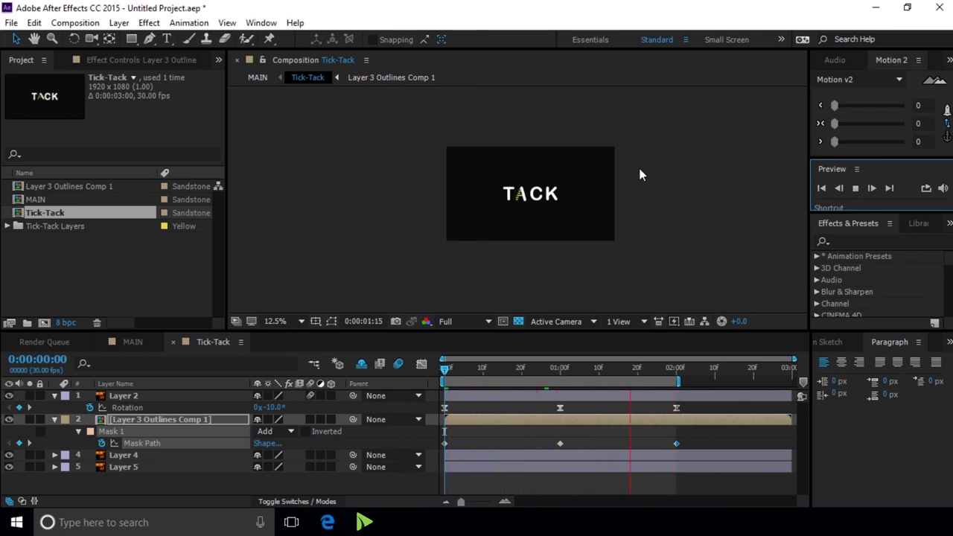
scroll(639, 175, up, 1)
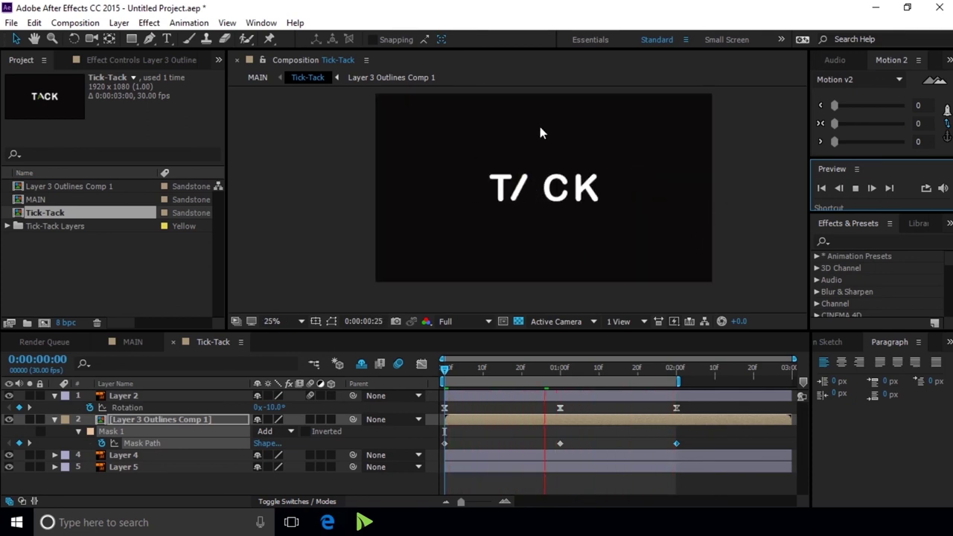